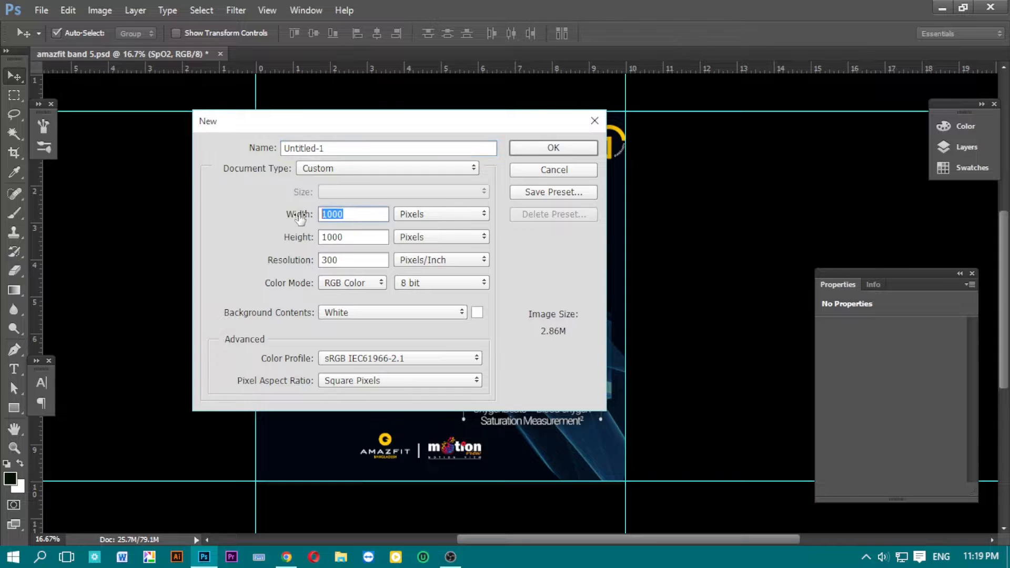
Create a new 1000 × 1000 pixel RGB document at 300 pixels/inch and place guides along all four canvas edges.
left_click(297, 239)
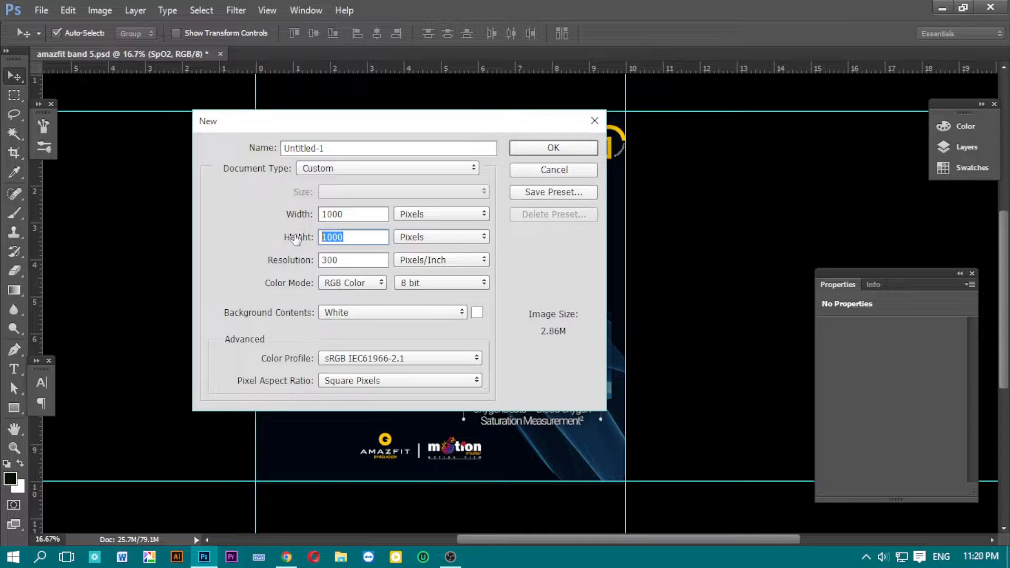
left_click(528, 147)
left_click_drag(533, 70, 530, 489)
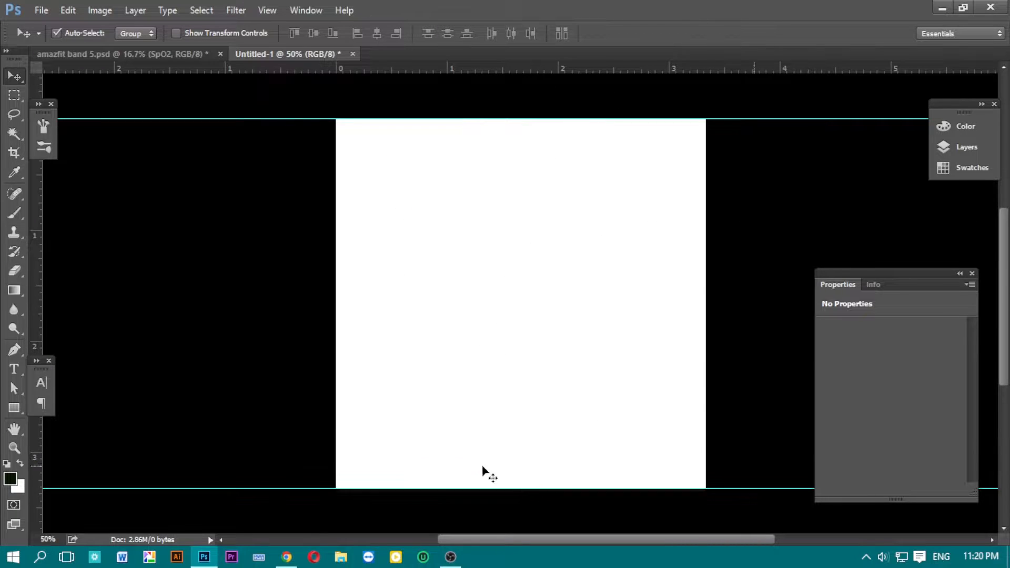
left_click_drag(42, 331, 336, 325)
left_click_drag(46, 285, 705, 250)
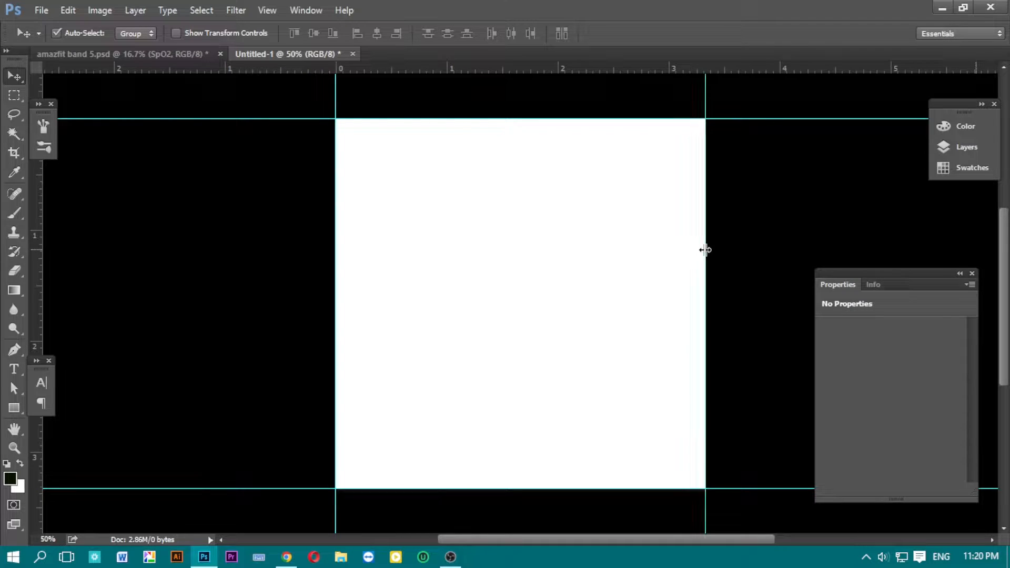
Place the glowing-blue-lines-dark-background image from the desktop into the new document, fitted to the canvas width.
left_click(942, 9)
left_click_drag(136, 387, 473, 407)
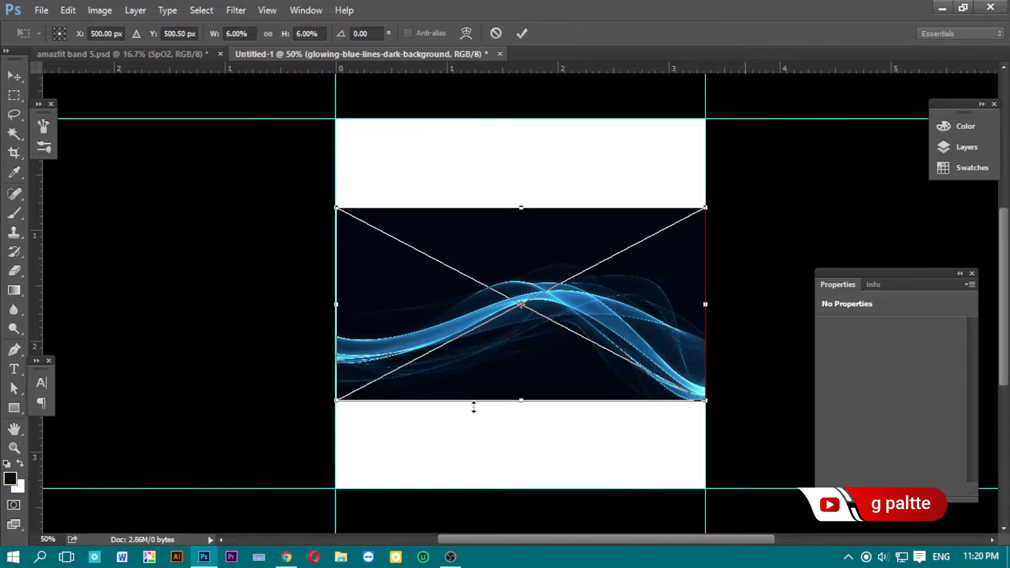
left_click(523, 33)
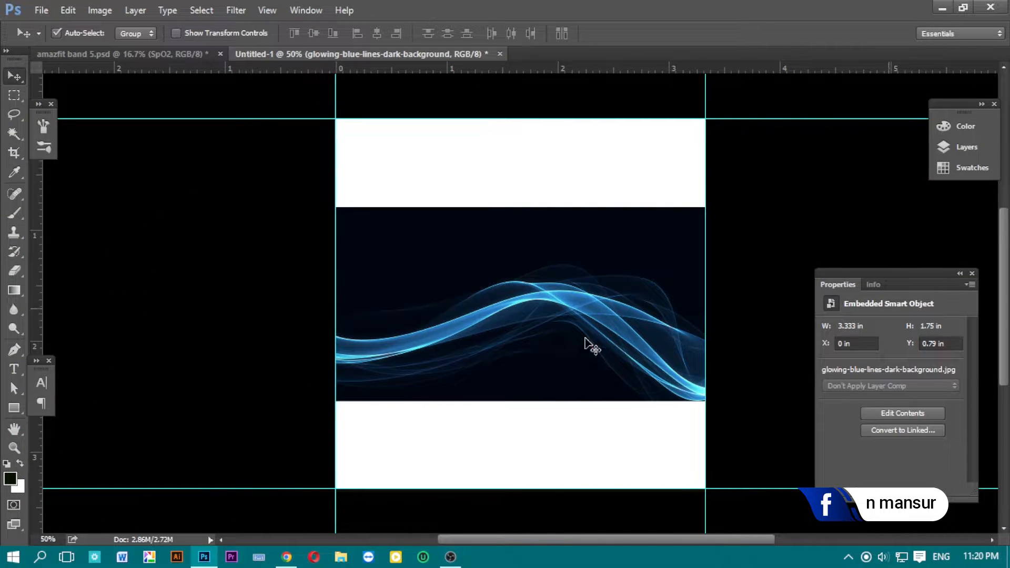
Switch to Chrome to review the image searches for glowing-blue-lines-dark-background and amazfit band 5.png, and return to Photoshop.
left_click(939, 9)
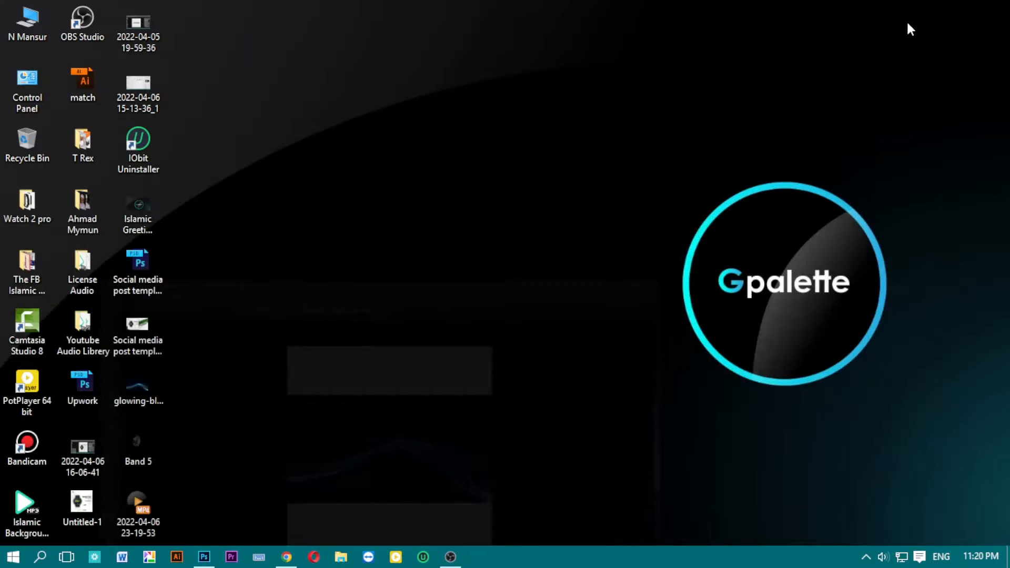
left_click(283, 562)
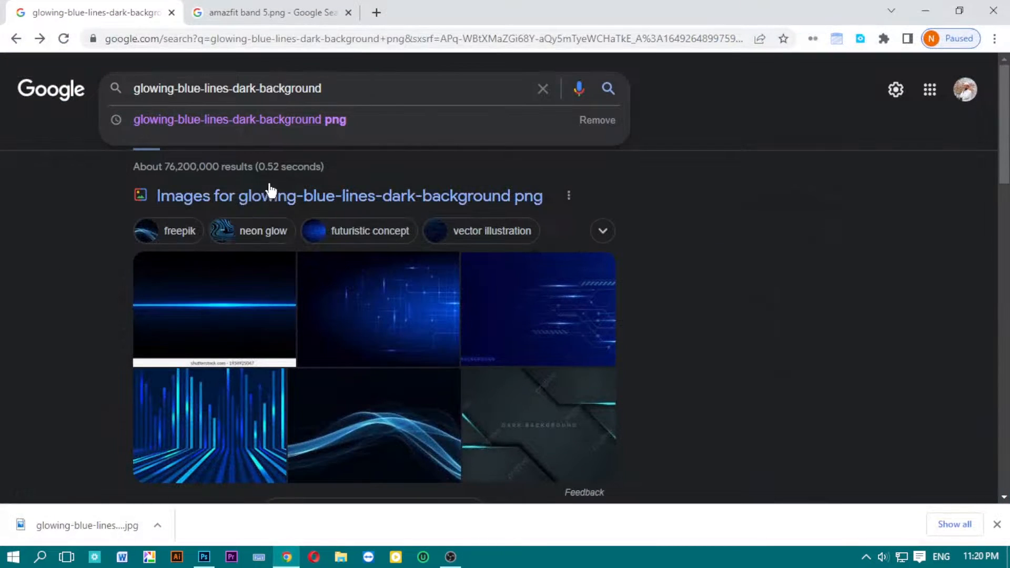
left_click_drag(326, 88, 120, 83)
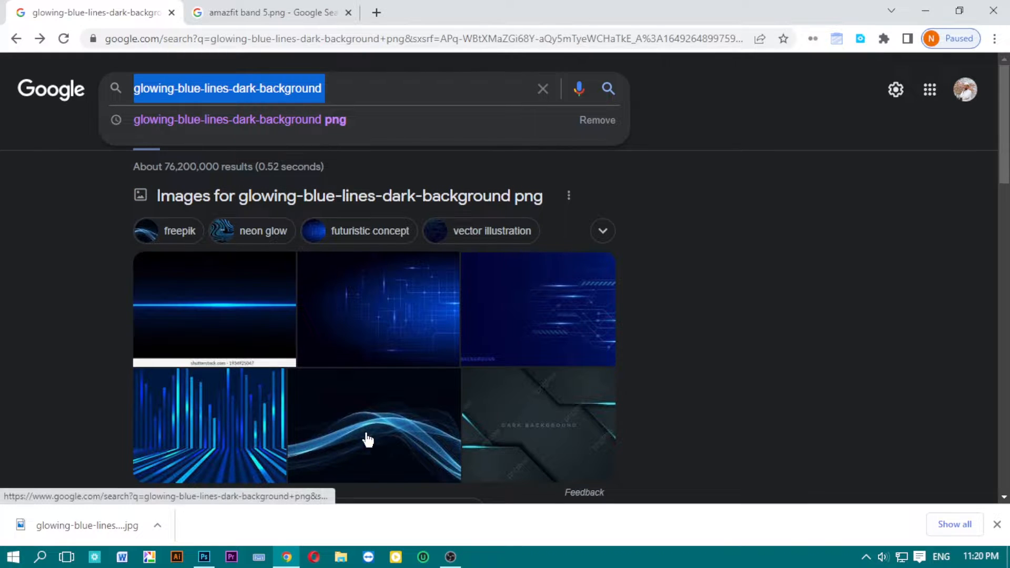
left_click(297, 11)
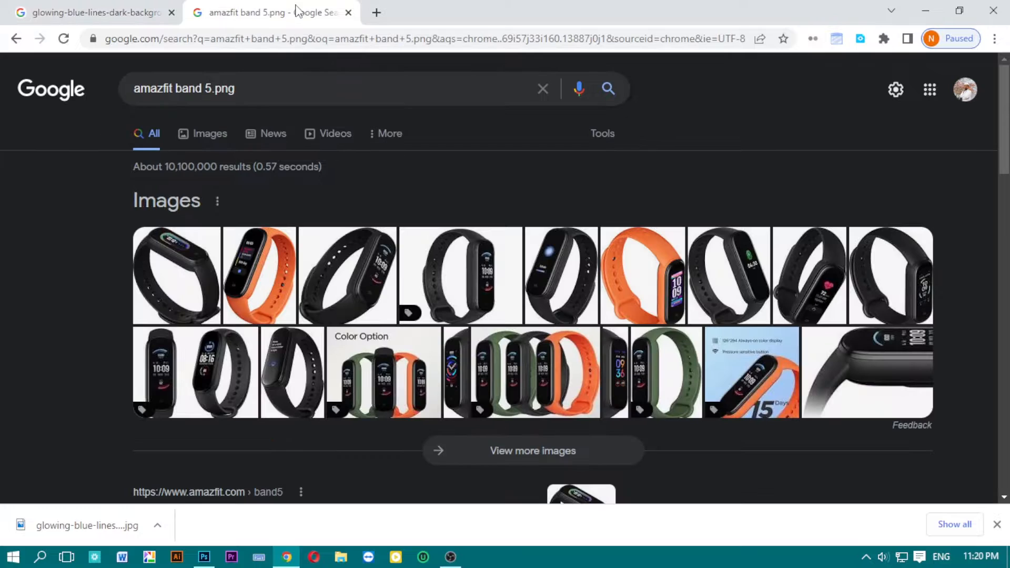
left_click_drag(232, 87, 137, 76)
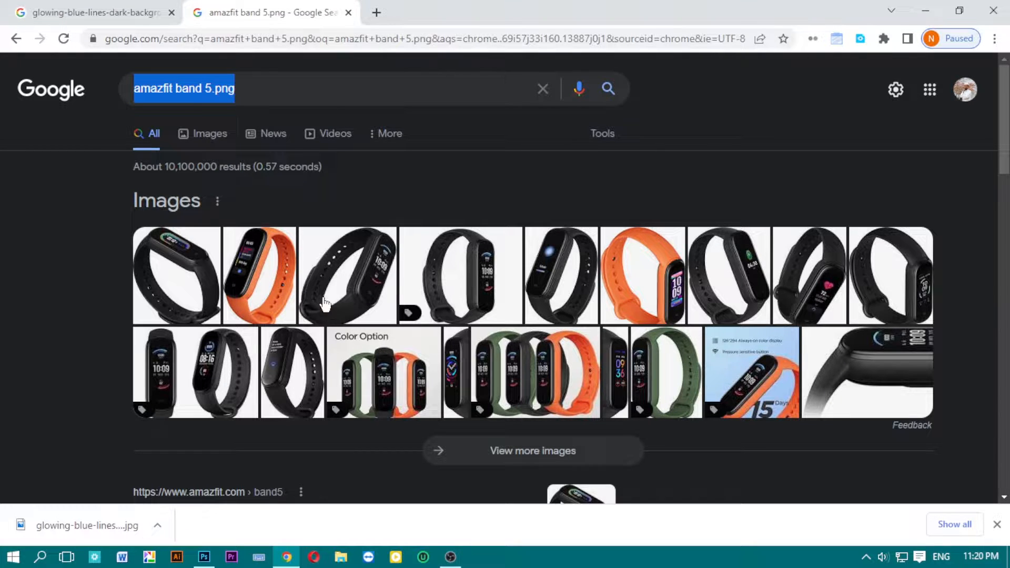
left_click(925, 10)
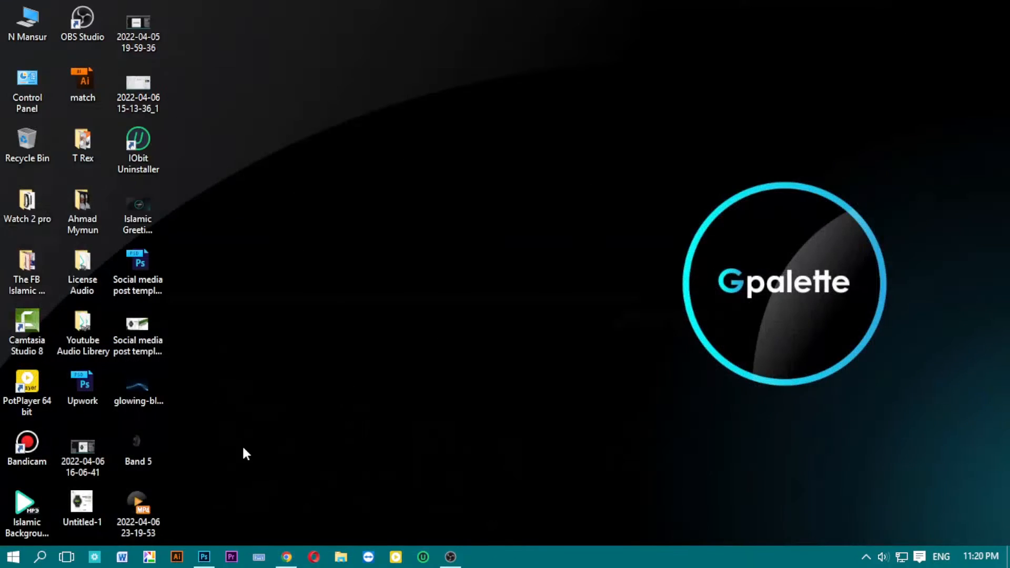
left_click(204, 557)
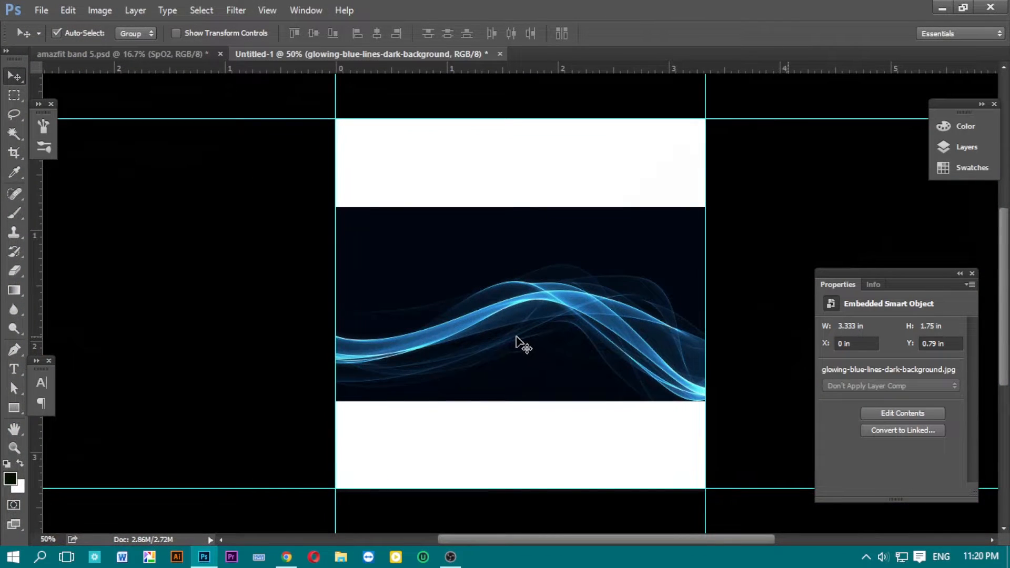
Duplicate the glowing blue lines layer and hide the original beneath the copy.
left_click(955, 146)
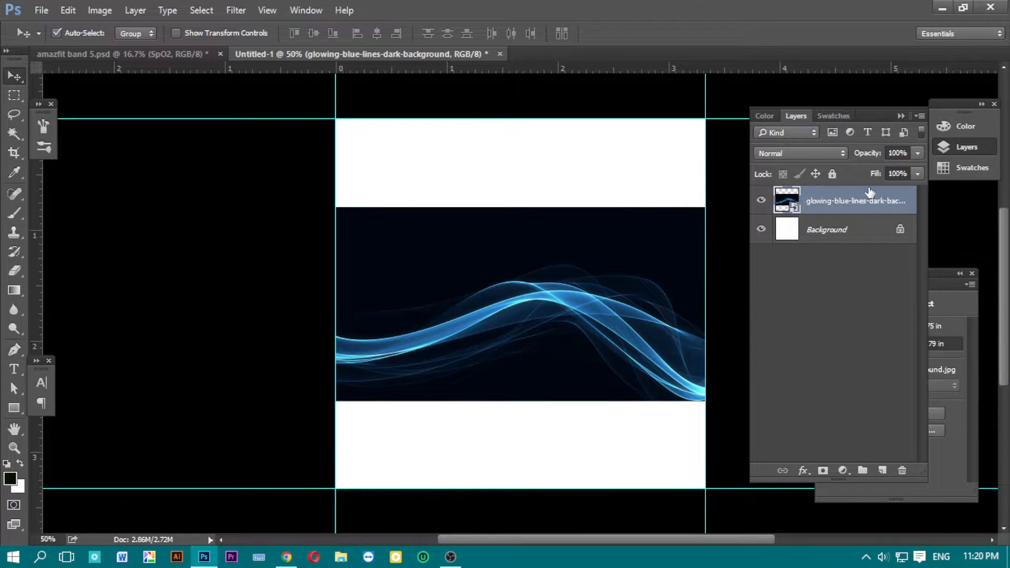
key("ctrl+j")
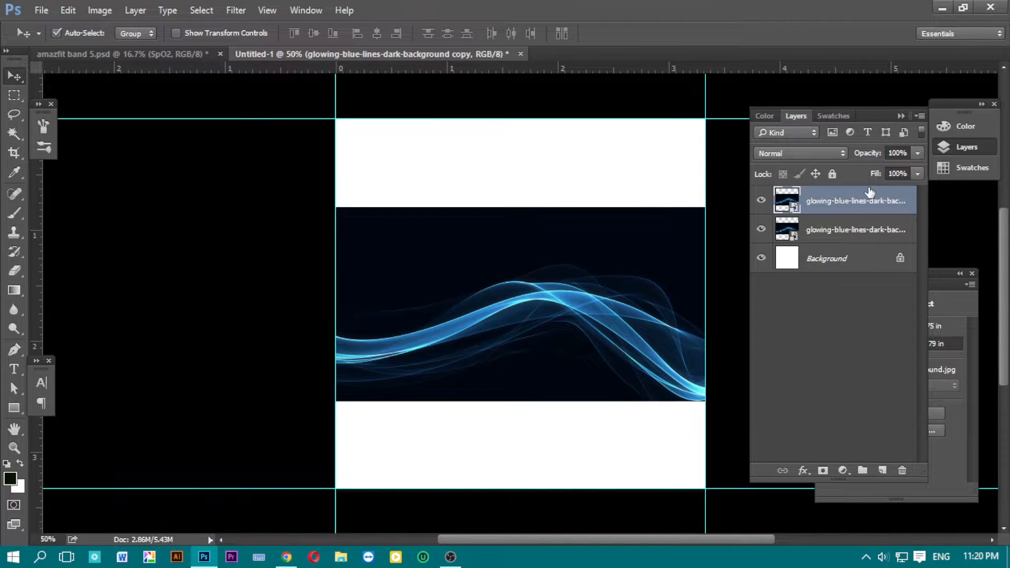
left_click(761, 230)
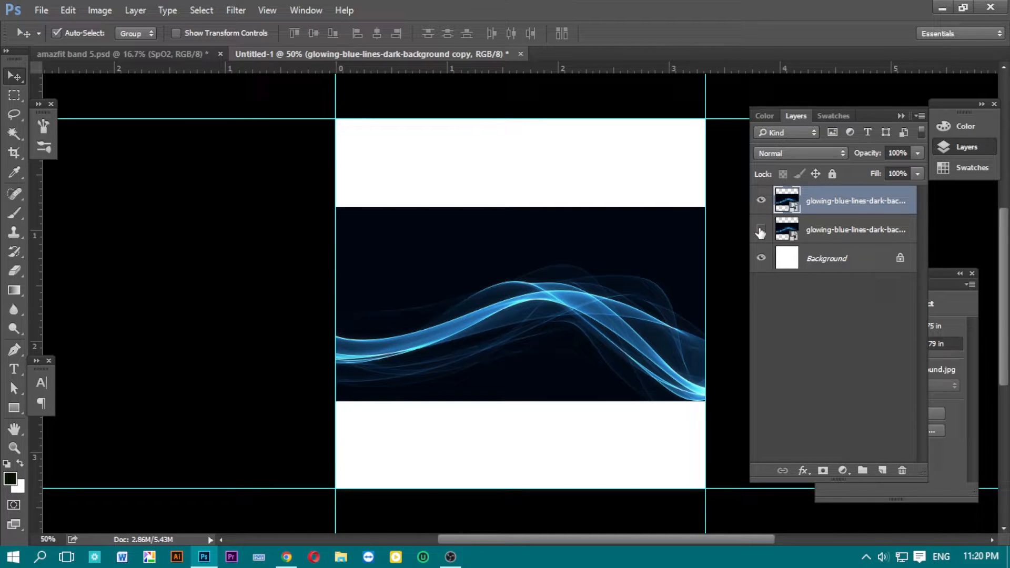
Draw a rectangle shape covering the whole canvas directly above the Background layer.
left_click(830, 261)
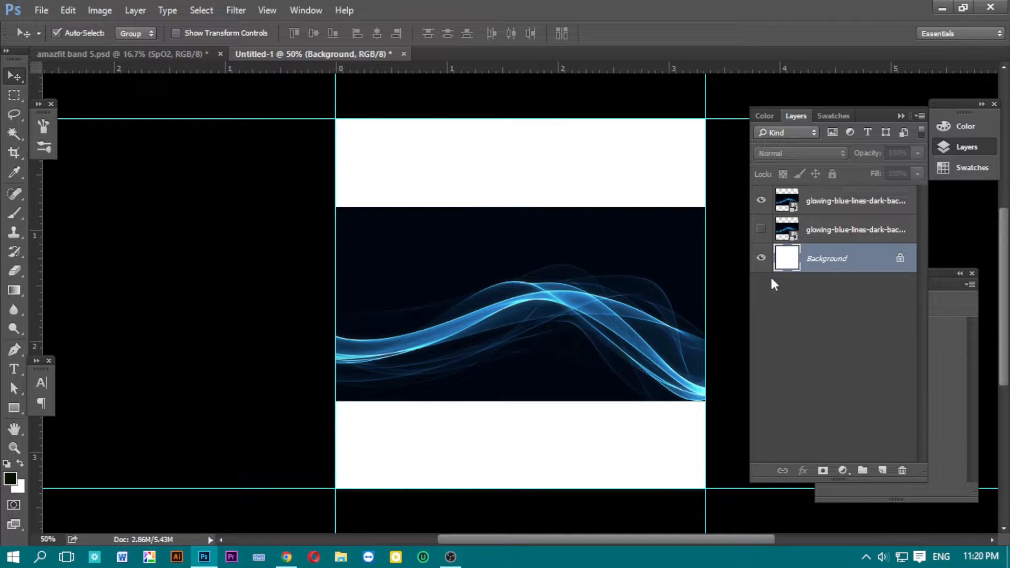
left_click(19, 411)
left_click_drag(335, 119, 706, 489)
left_click(21, 73)
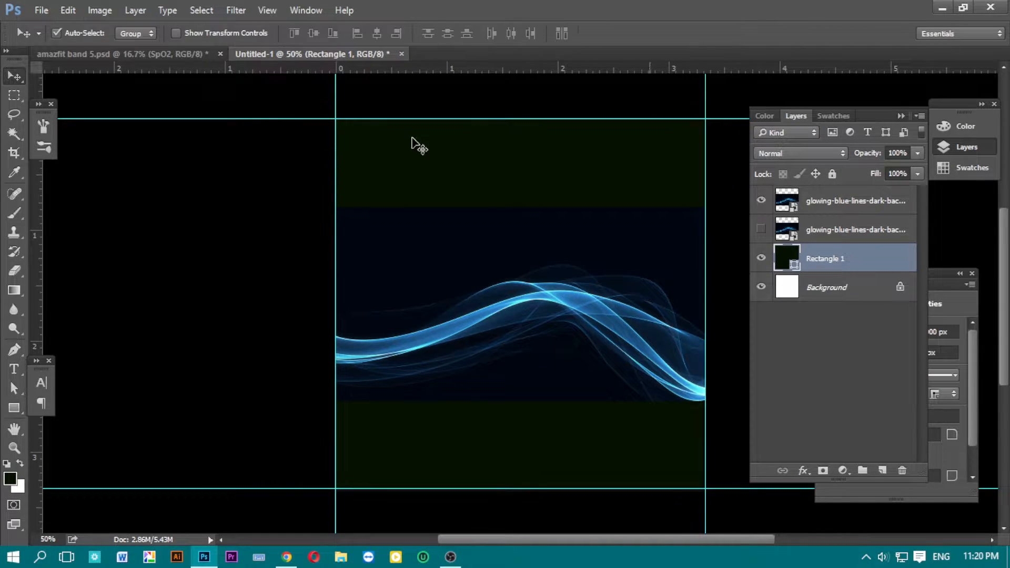
Recolour the rectangle with the dark navy 000610 sampled from the placed wave image.
double_click(794, 263)
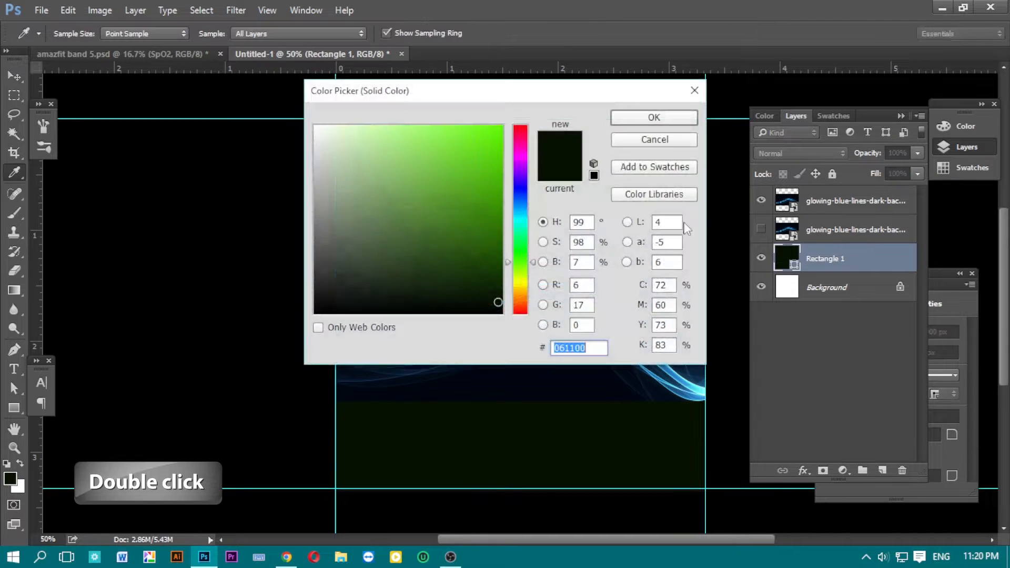
left_click_drag(485, 93, 748, 126)
left_click(481, 226)
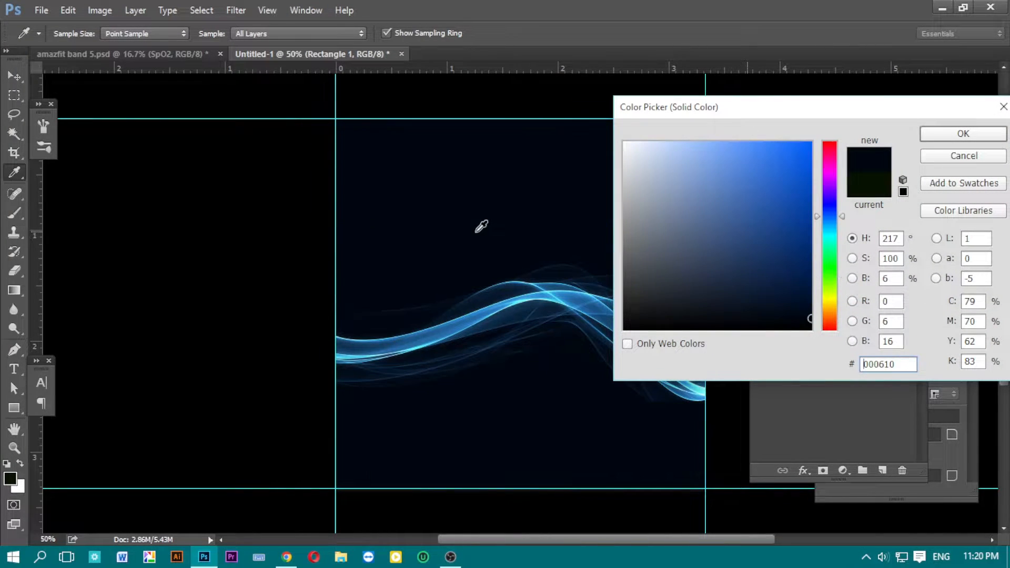
left_click(934, 133)
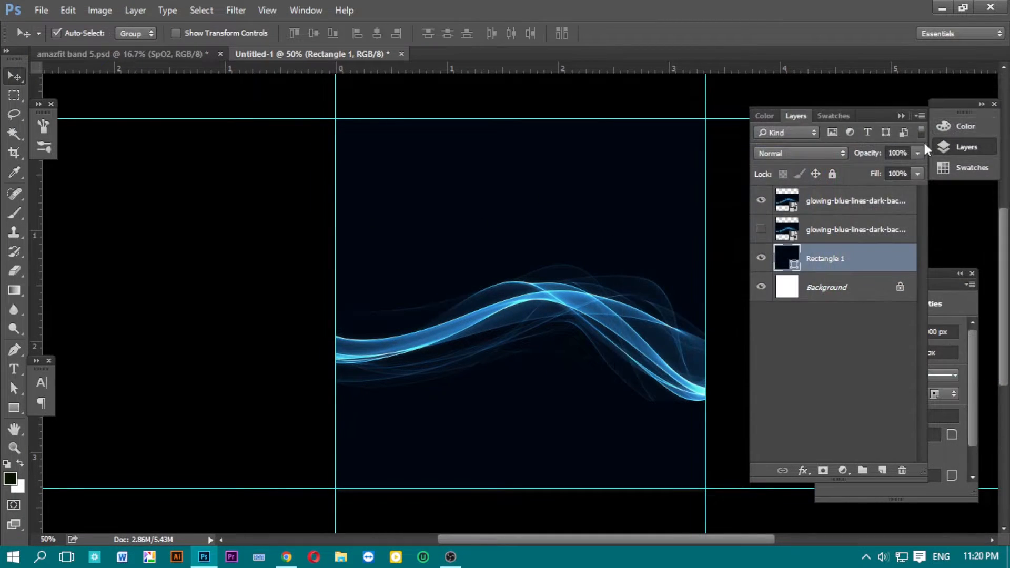
Hide the Rectangle 1 layer and rasterize the topmost glowing blue lines copy.
left_click(760, 258)
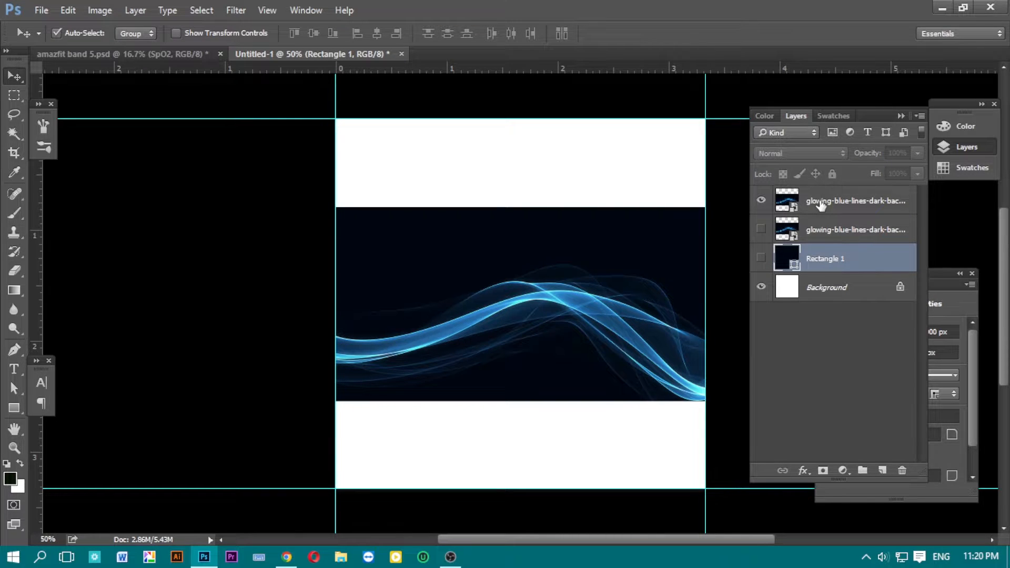
right_click(821, 203)
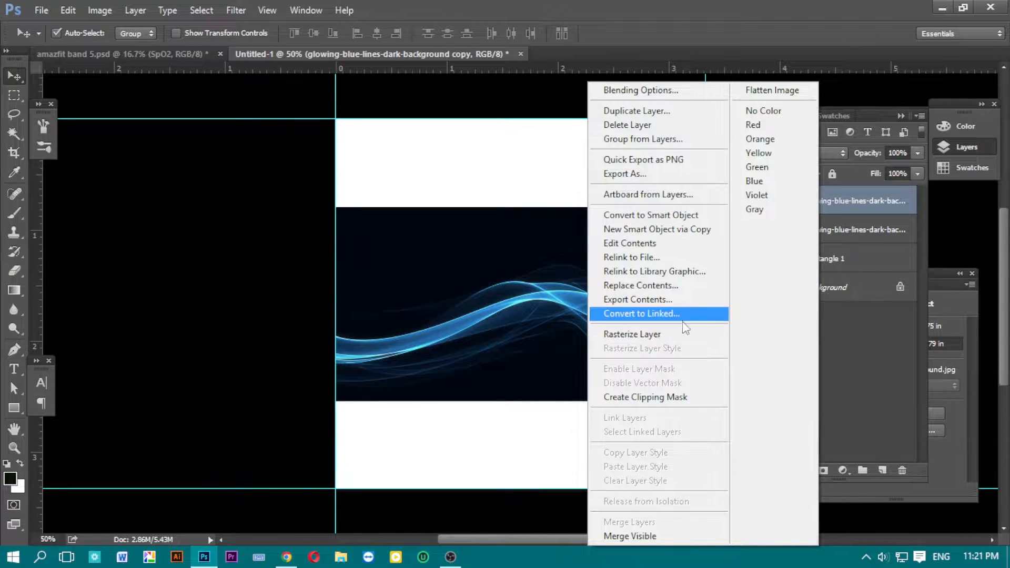
left_click(661, 335)
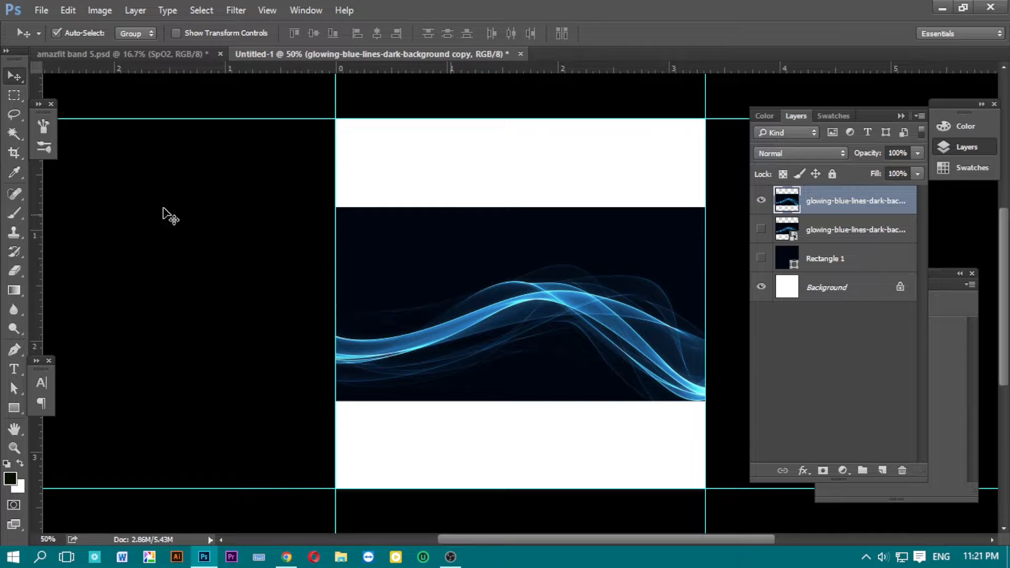
Delete the dark area around the wave with a Magic Wand selection, deselect, and show Rectangle 1 again.
key("w")
left_click(378, 239)
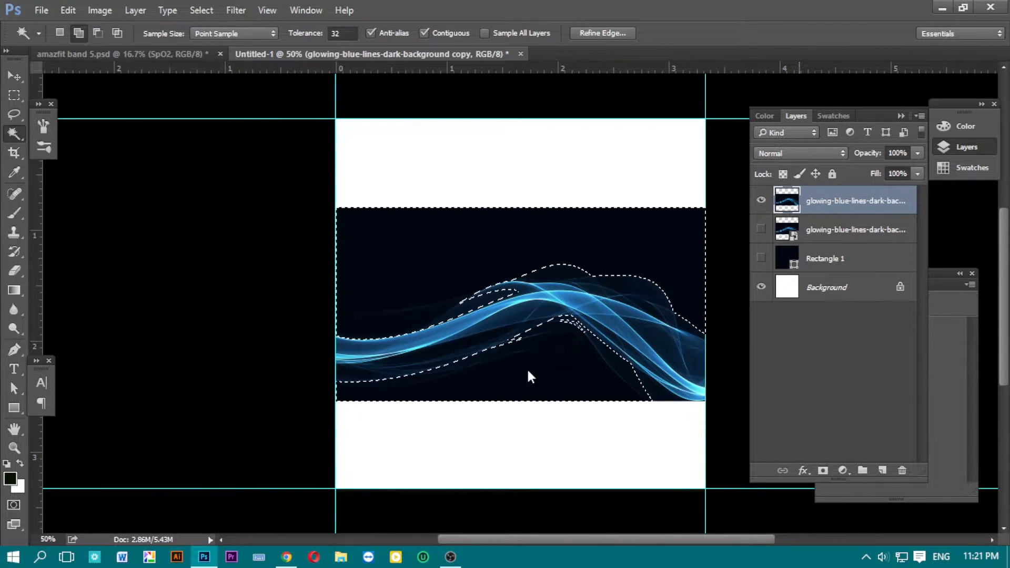
key("Delete")
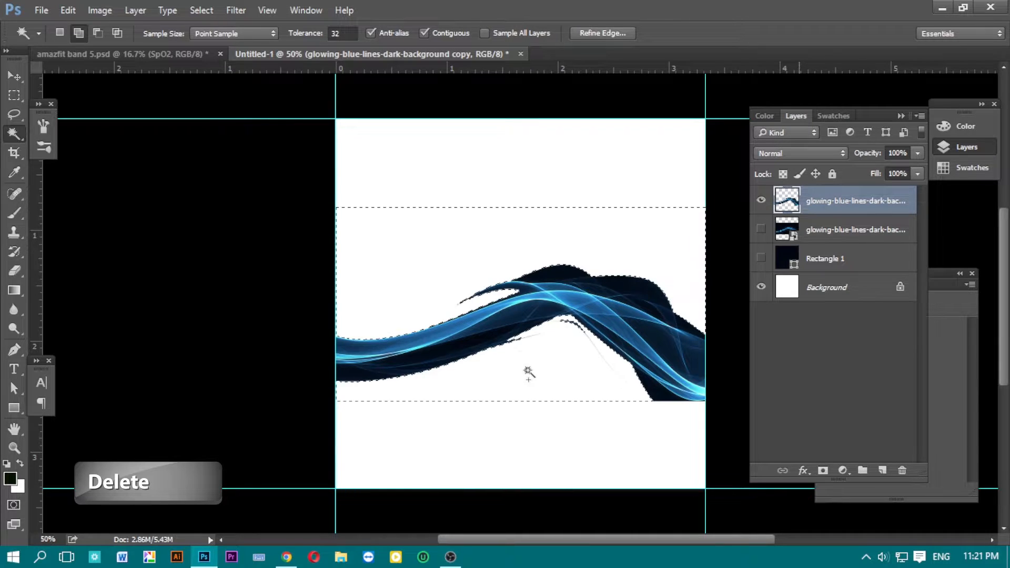
left_click(14, 78)
key("ctrl+d")
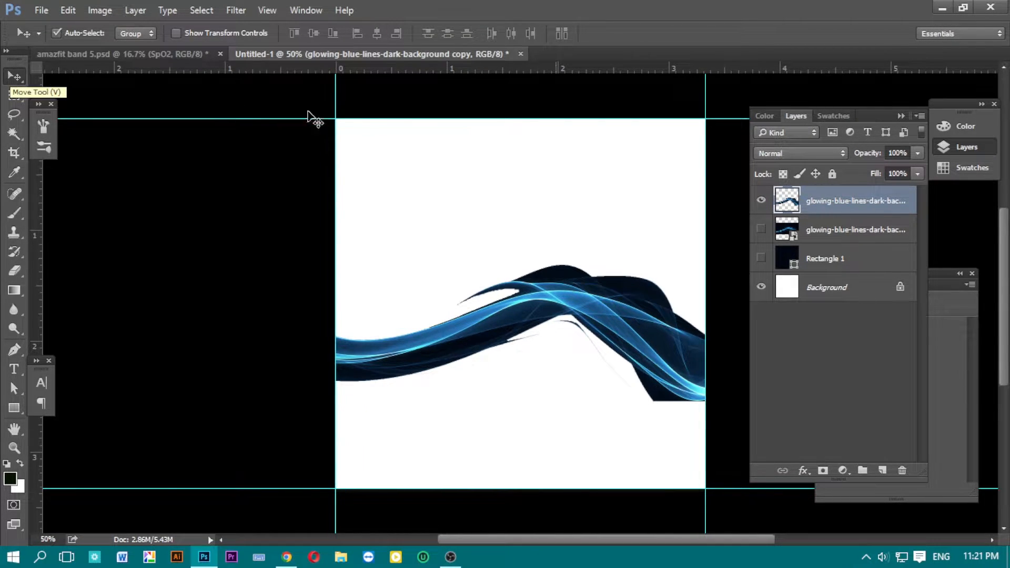
left_click(761, 259)
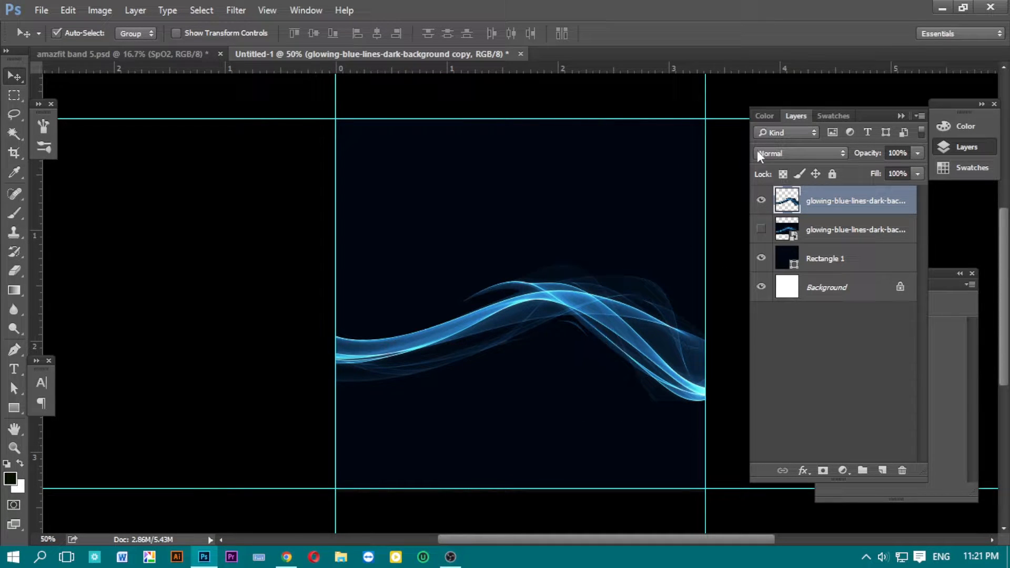
Place the Band 5 watch image from the desktop at 100% scale and nudge it slightly right of the canvas centre.
left_click(942, 6)
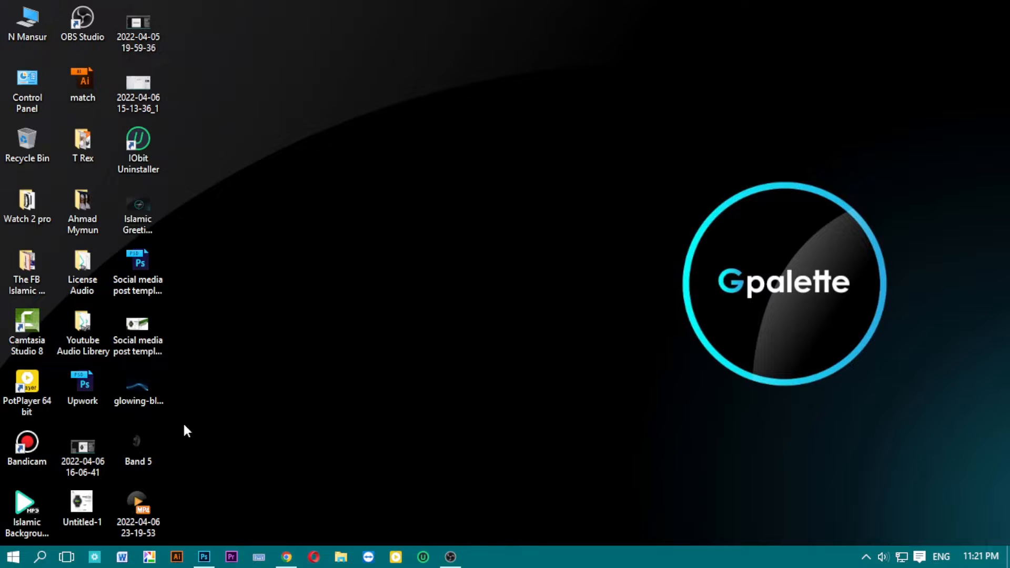
left_click_drag(152, 433, 451, 368)
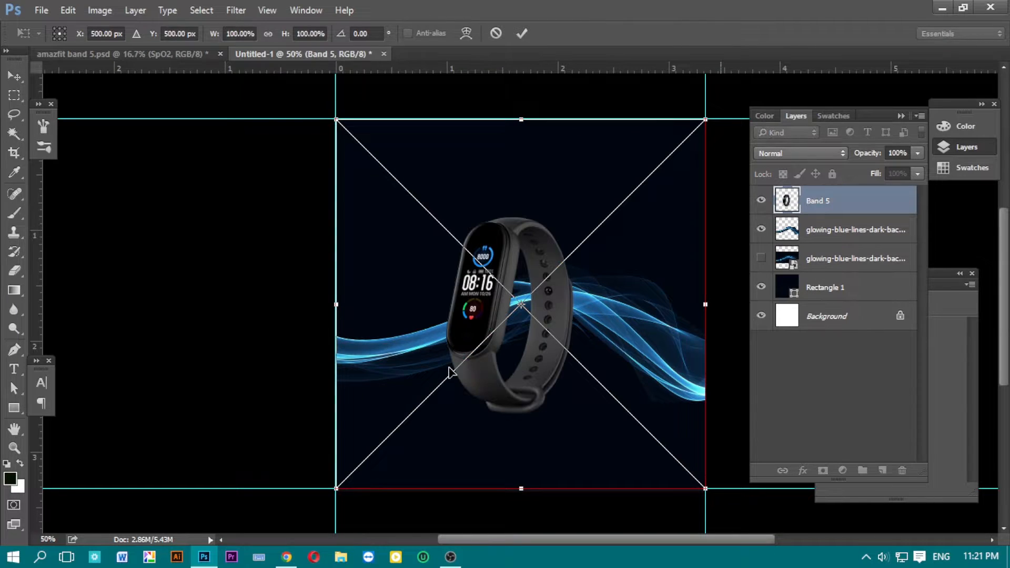
left_click(523, 34)
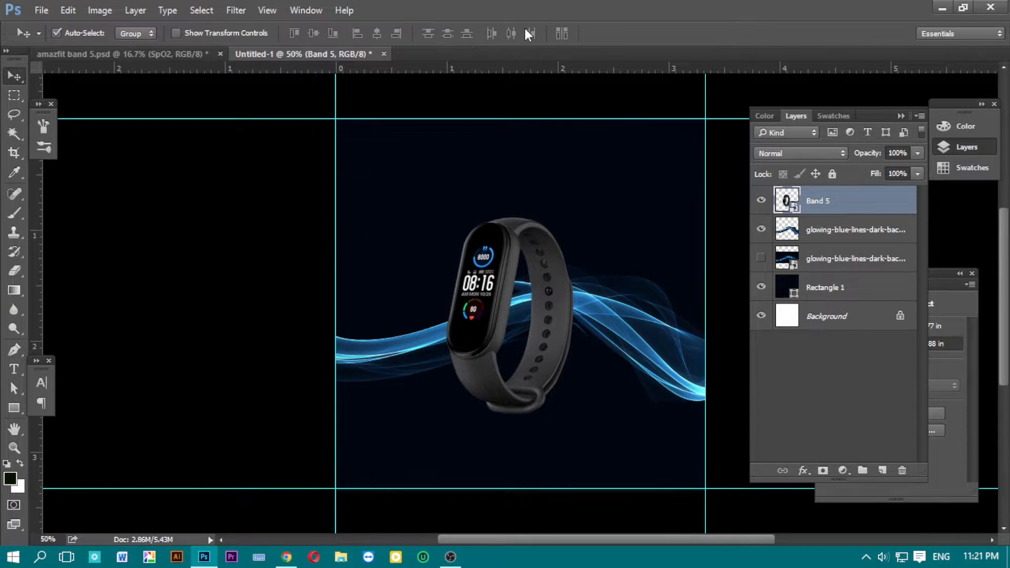
left_click_drag(493, 291, 498, 292)
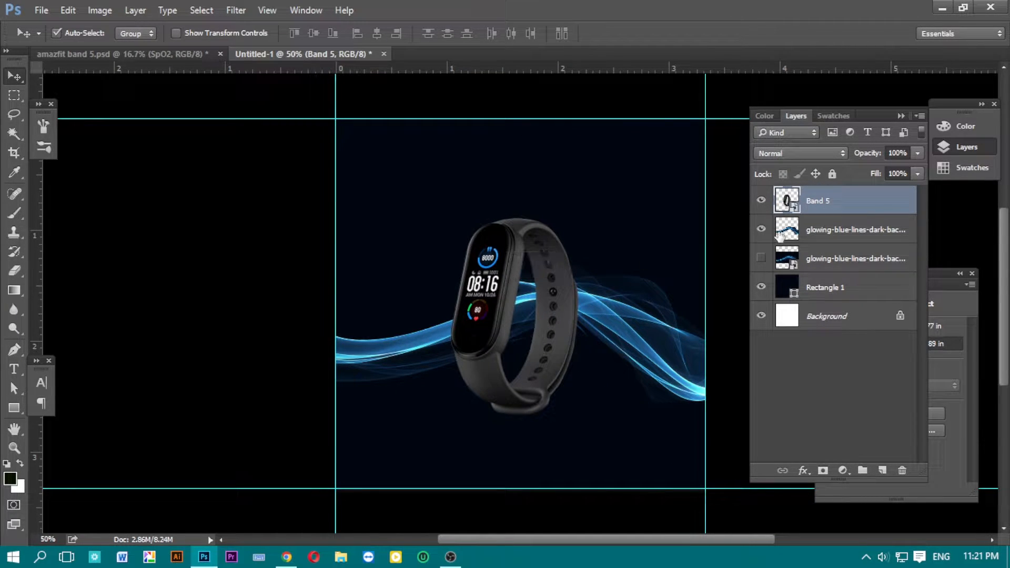
Move the cut-out wave layer above the Band 5 layer and shift the wave slightly left on the canvas.
left_click_drag(827, 234, 830, 196)
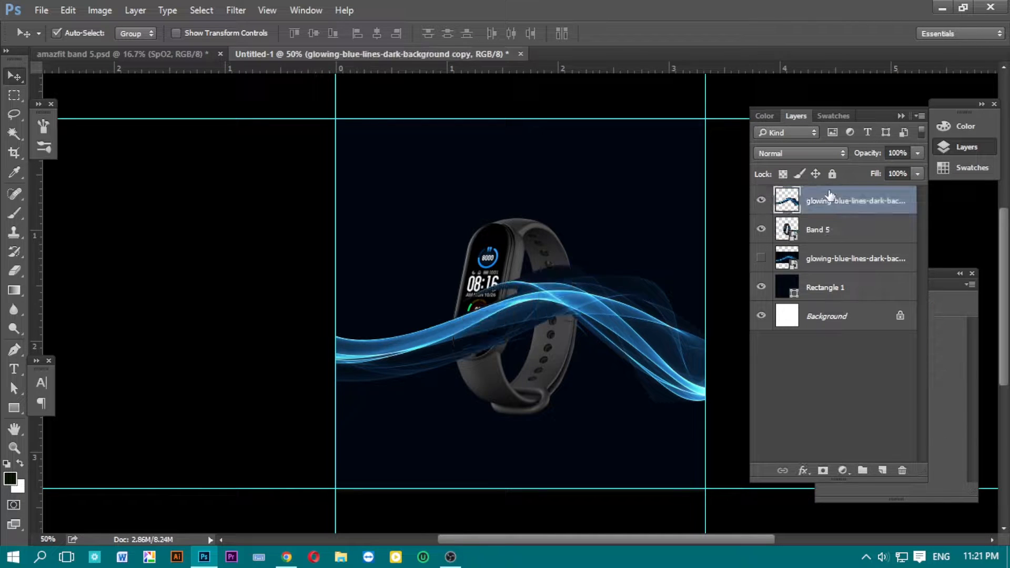
left_click_drag(575, 310, 567, 303)
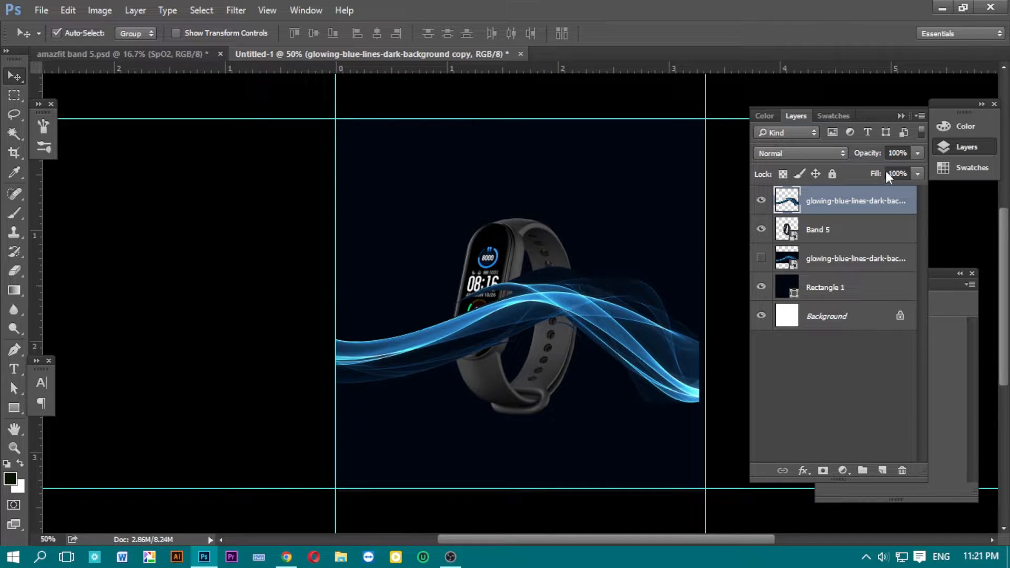
Reduce the fill of the cut-out wave layer to 58%.
left_click(917, 175)
left_click_drag(898, 191, 887, 191)
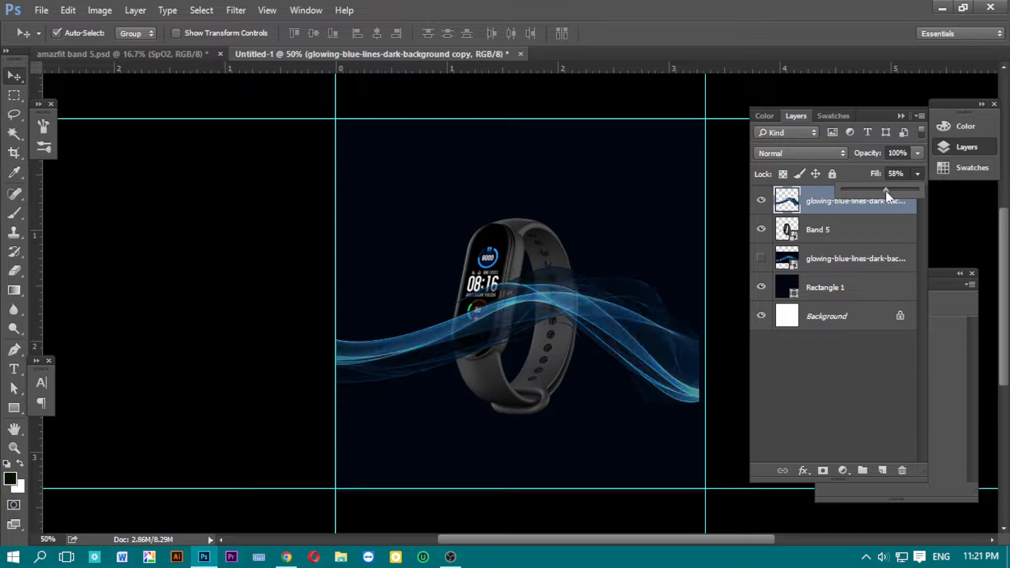
left_click(873, 206)
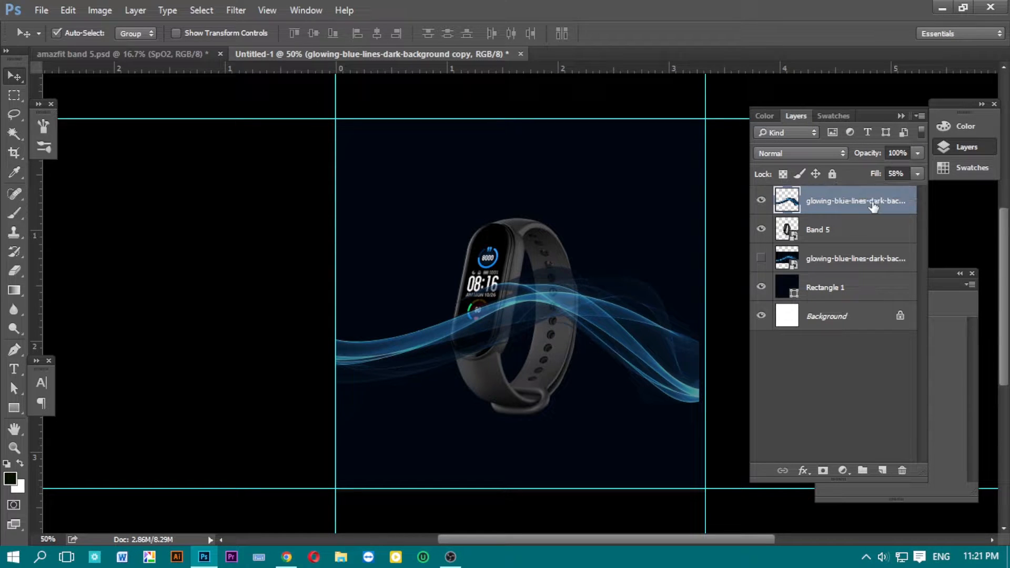
Show the original wave layer and scale the cut-out wave layer to about 113.5%, roughly aligned with the original wave.
left_click(761, 258)
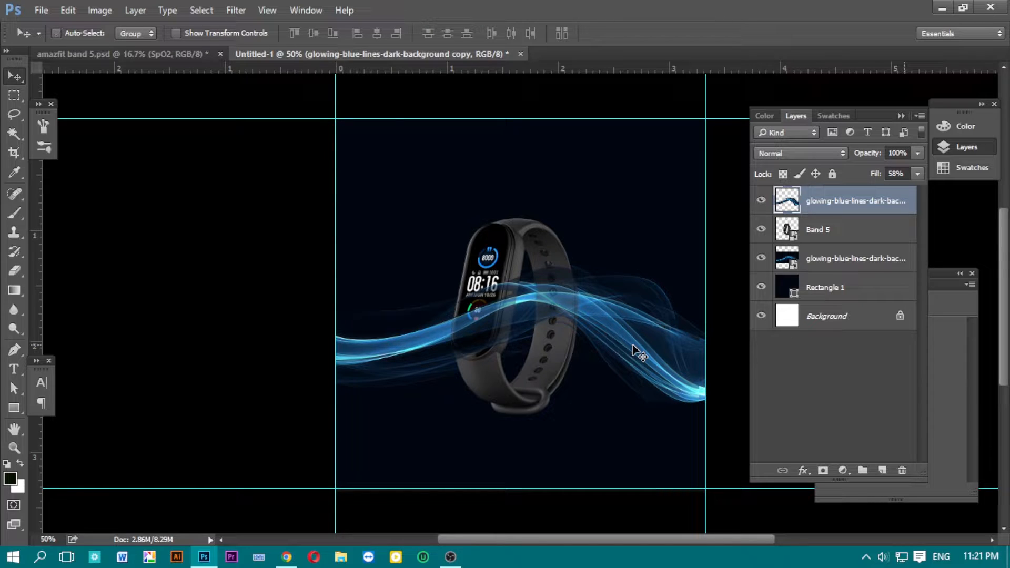
key("ctrl+t")
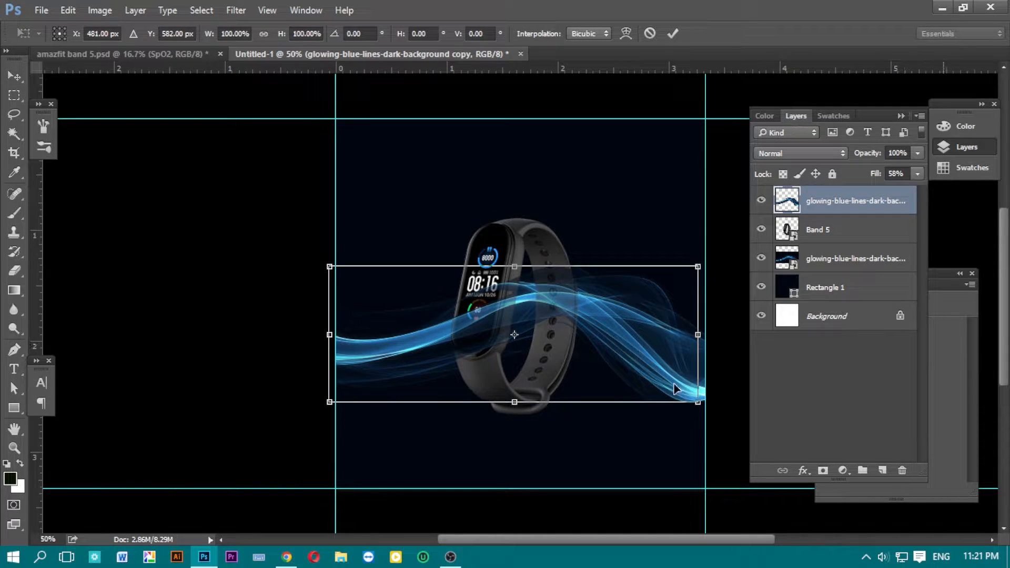
left_click_drag(698, 403, 723, 419)
left_click_drag(612, 337, 621, 339)
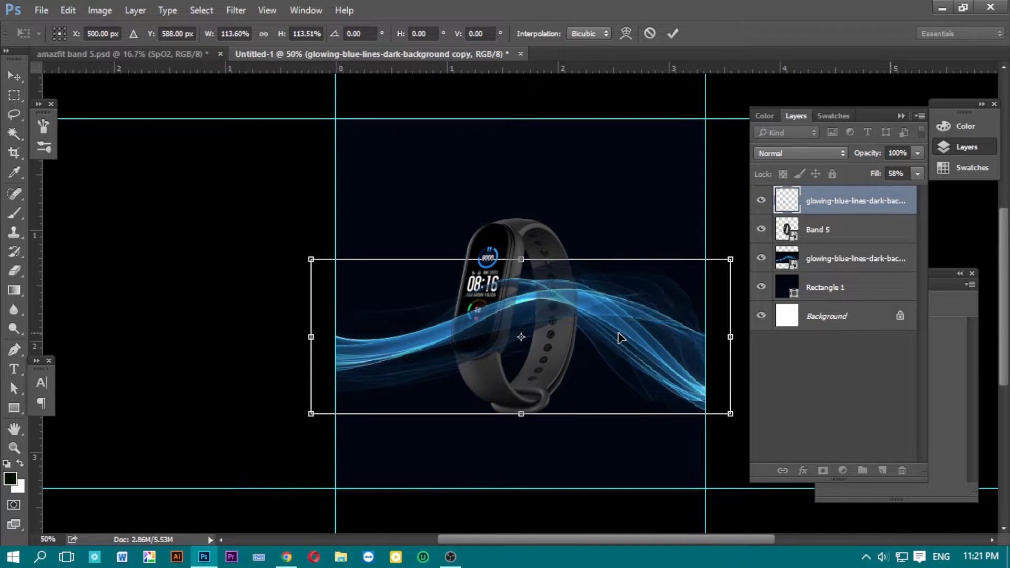
left_click(674, 33)
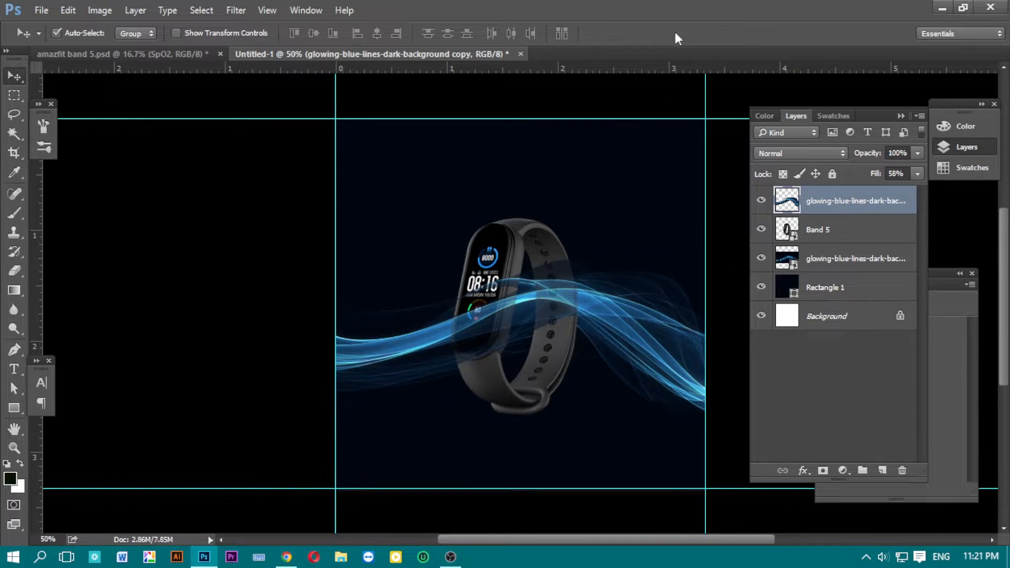
Start a Pen path in Path mode down the outer side edge of the watch body to where the strap begins.
left_click(16, 350)
left_click(86, 33)
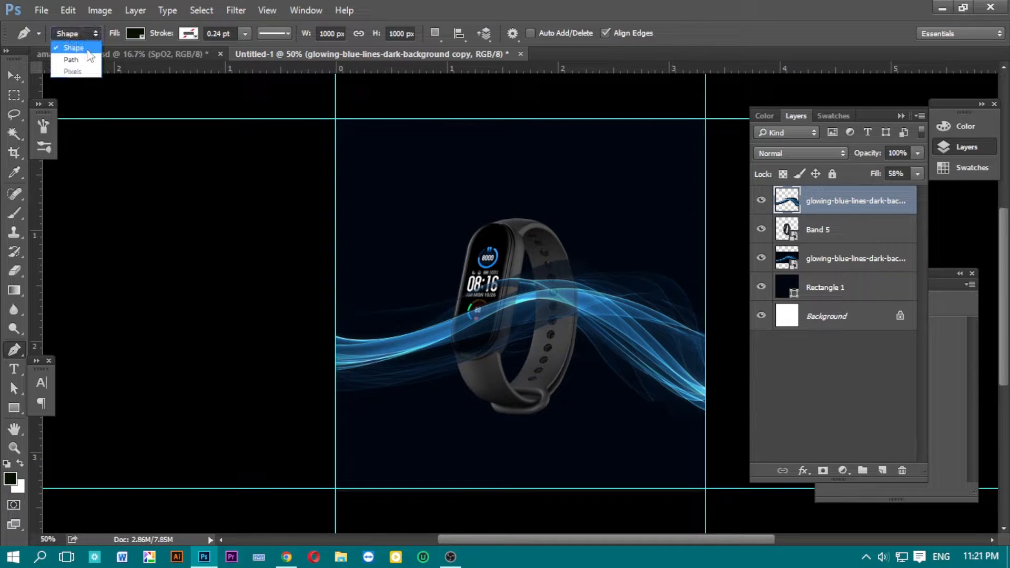
left_click(84, 60)
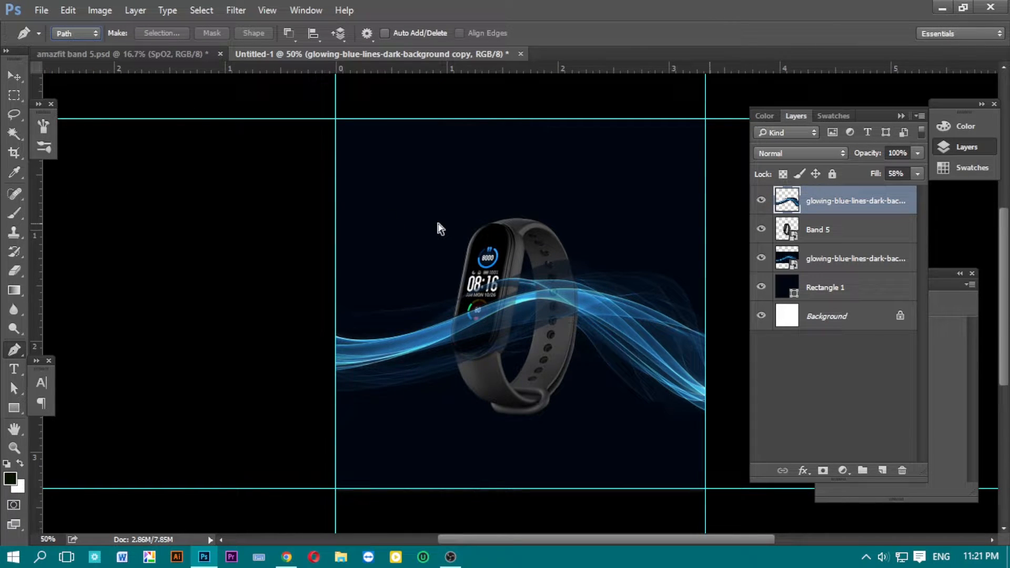
key("ctrl+plus")
key("ctrl+plus")
key("ctrl+plus")
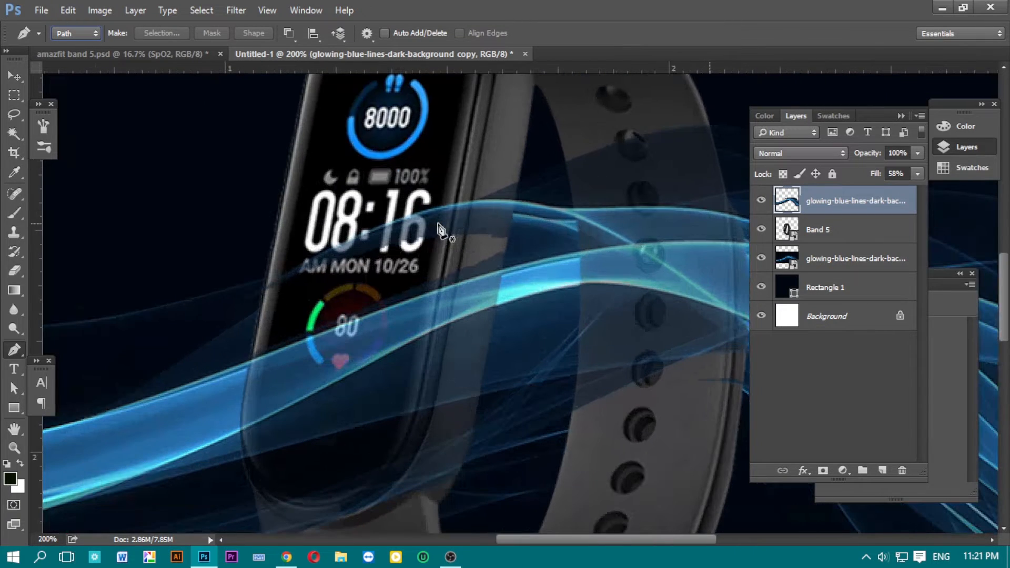
left_click(520, 175)
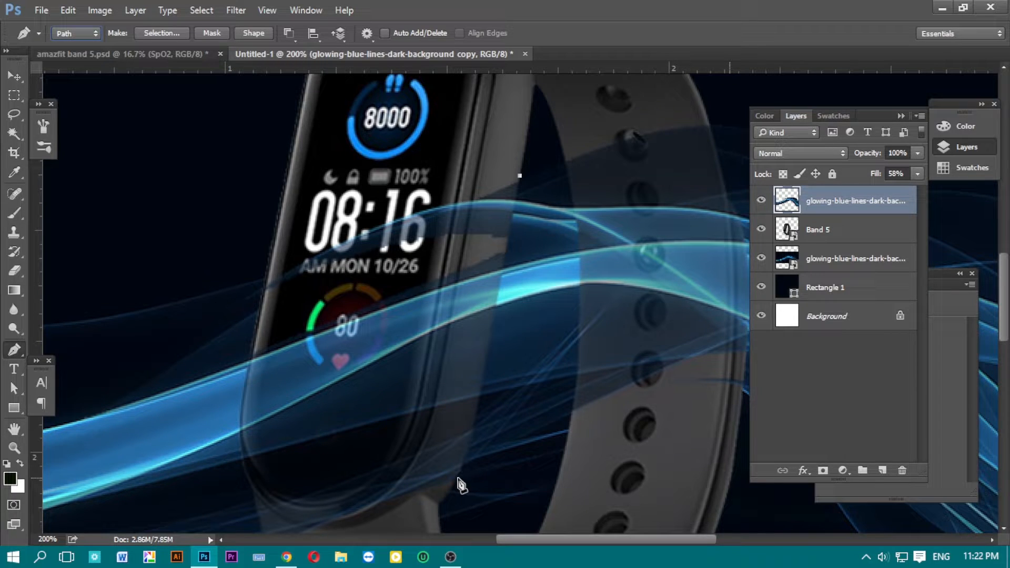
left_click_drag(458, 479, 445, 494)
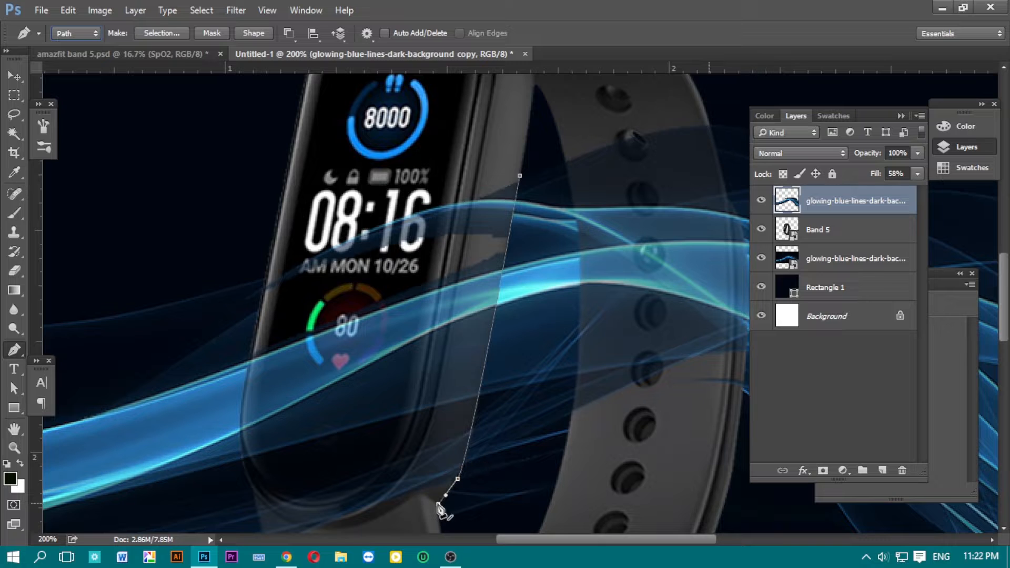
scroll(438, 504, "down", 5)
Continue the path around the lower strap and up the opposite side of the watch body, and close it across the screen.
left_click_drag(343, 423, 270, 434)
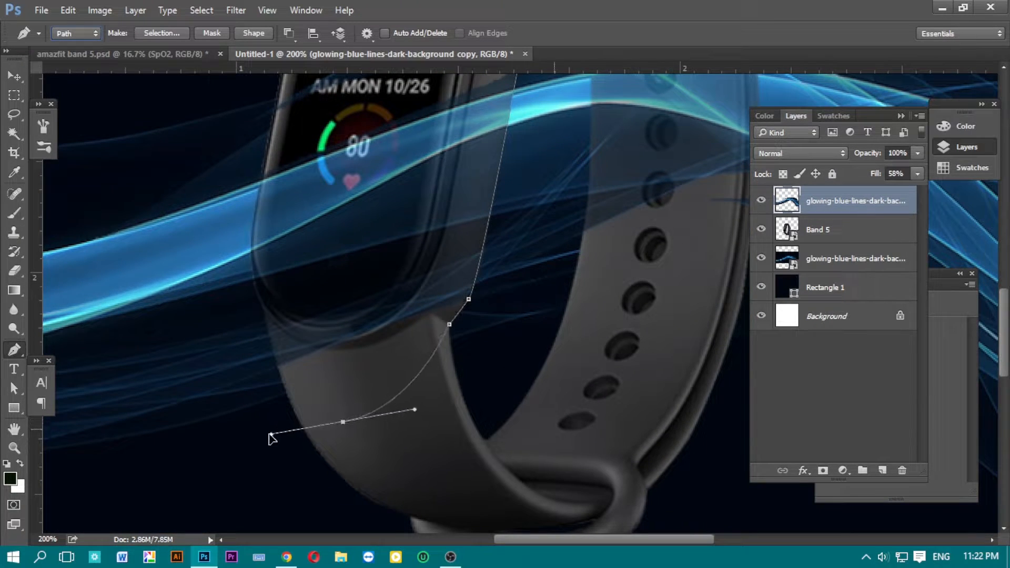
left_click_drag(288, 398, 283, 383)
left_click_drag(264, 314, 266, 304)
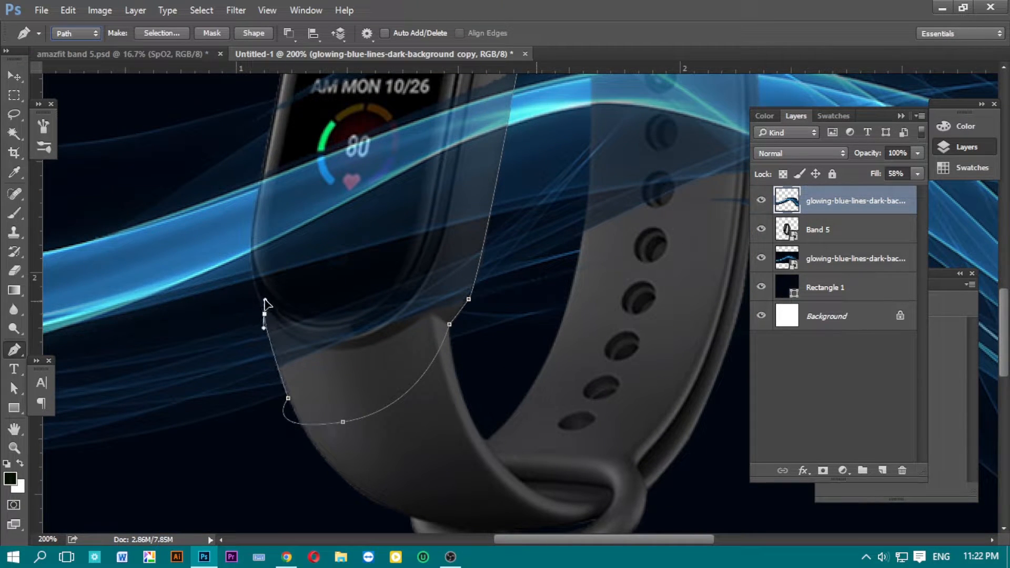
left_click(264, 314, "alt")
left_click_drag(288, 238, 341, 265)
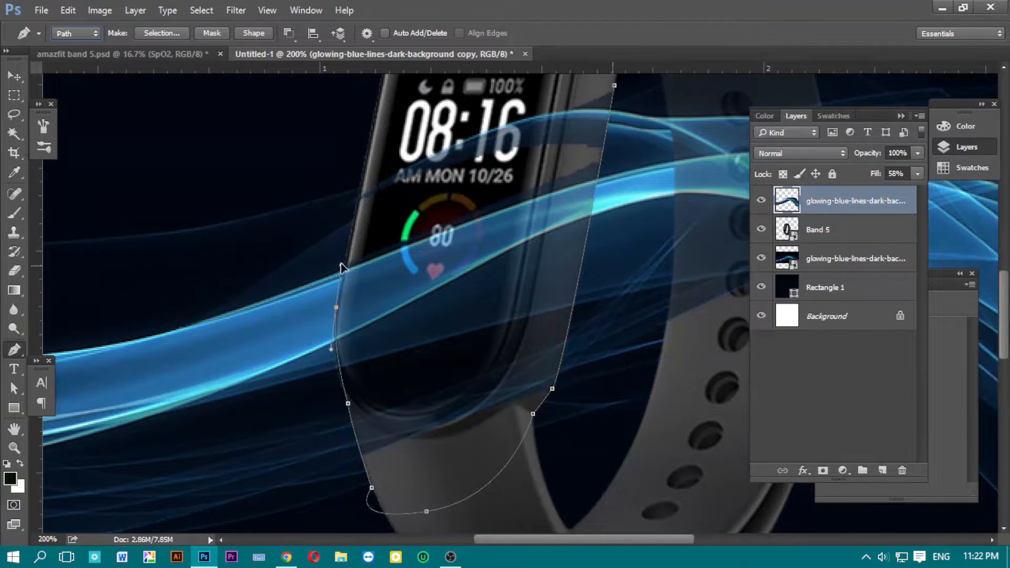
left_click_drag(413, 196, 405, 323)
left_click(363, 270)
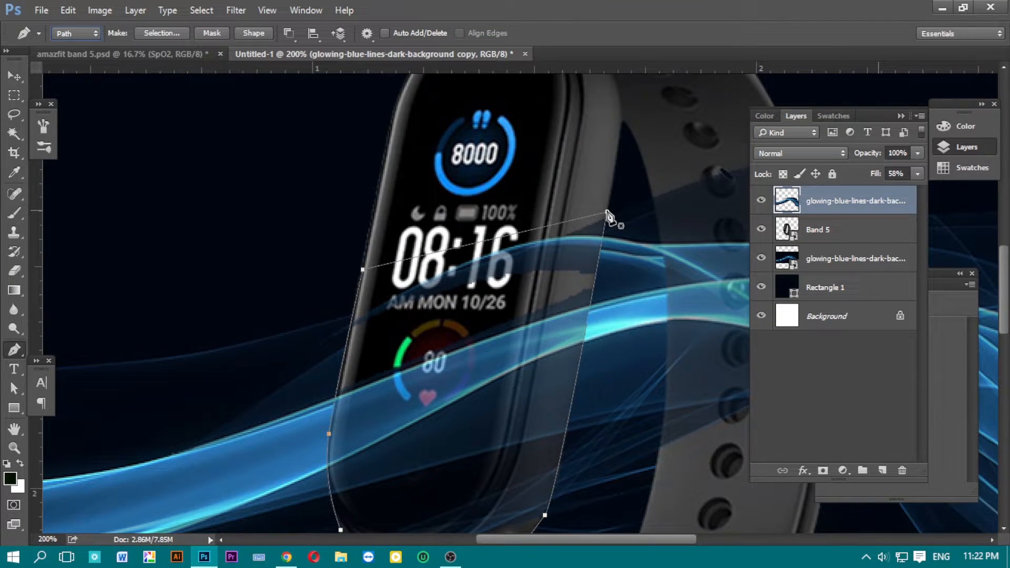
Convert the path to a selection, invert it, delete the wave covering the watch front, and deselect.
key("shift+Return")
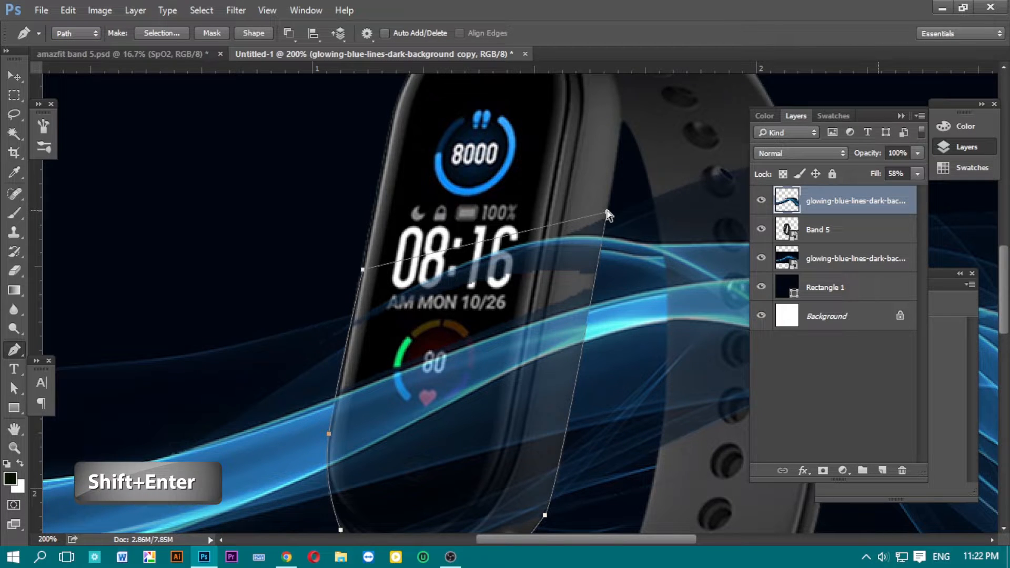
left_click(205, 11)
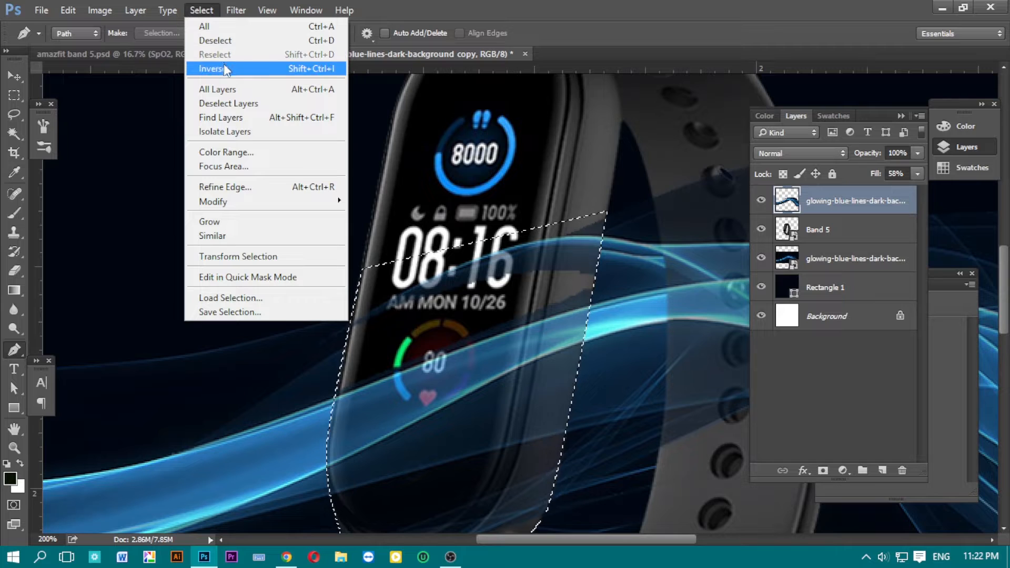
left_click(225, 69)
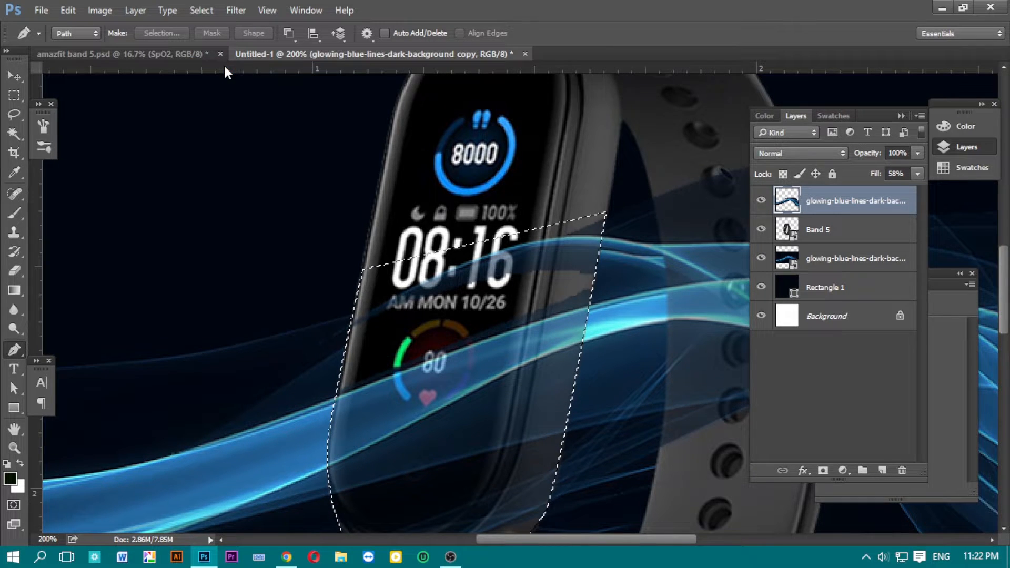
key("Delete")
key("ctrl+d")
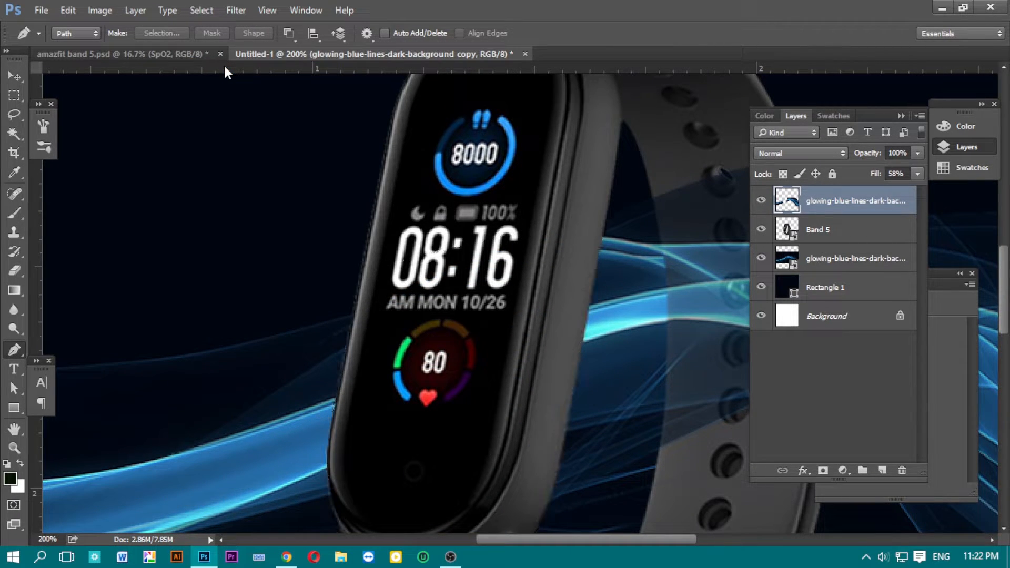
Reduce the fill of the cut-out wave layer to 39%.
key("ctrl+minus")
key("ctrl+minus")
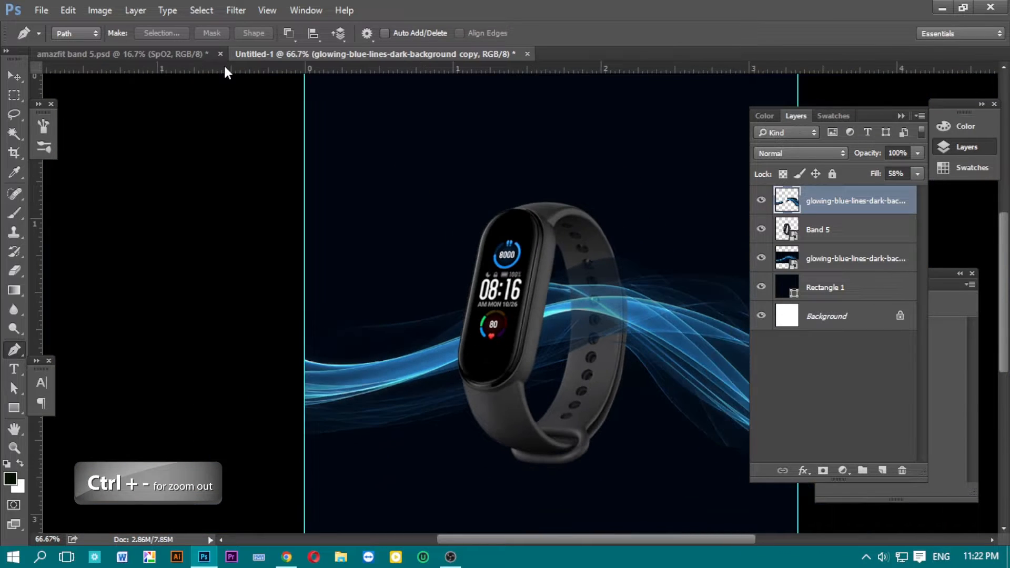
left_click_drag(228, 163, 120, 122)
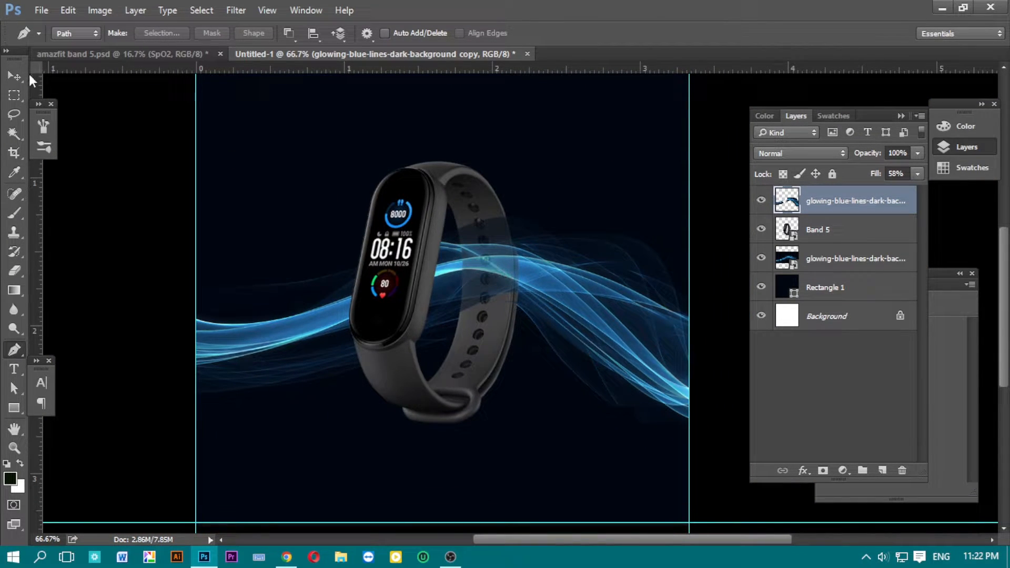
left_click(8, 78)
left_click_drag(564, 398, 516, 422)
key("ctrl+minus")
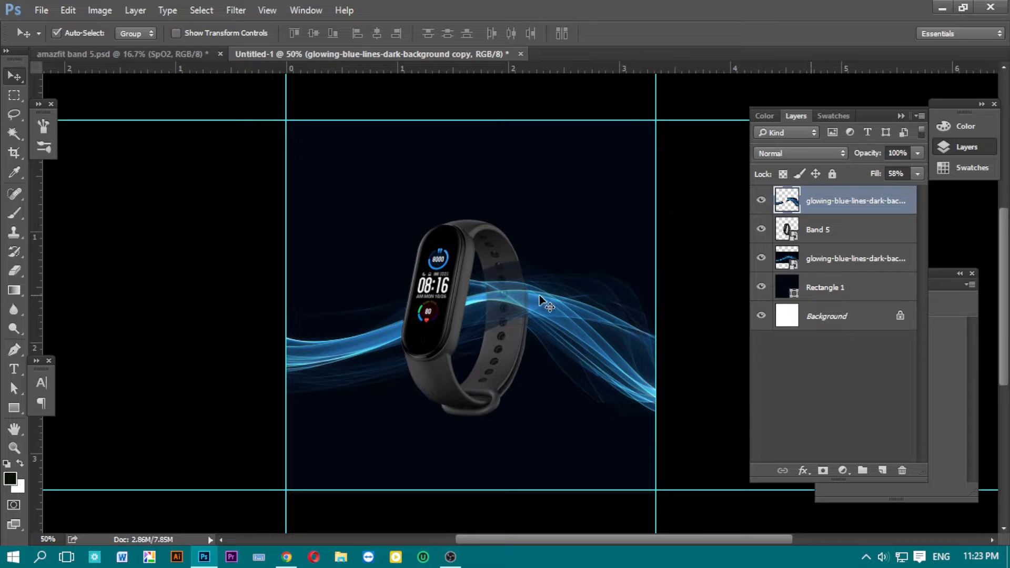
left_click(917, 176)
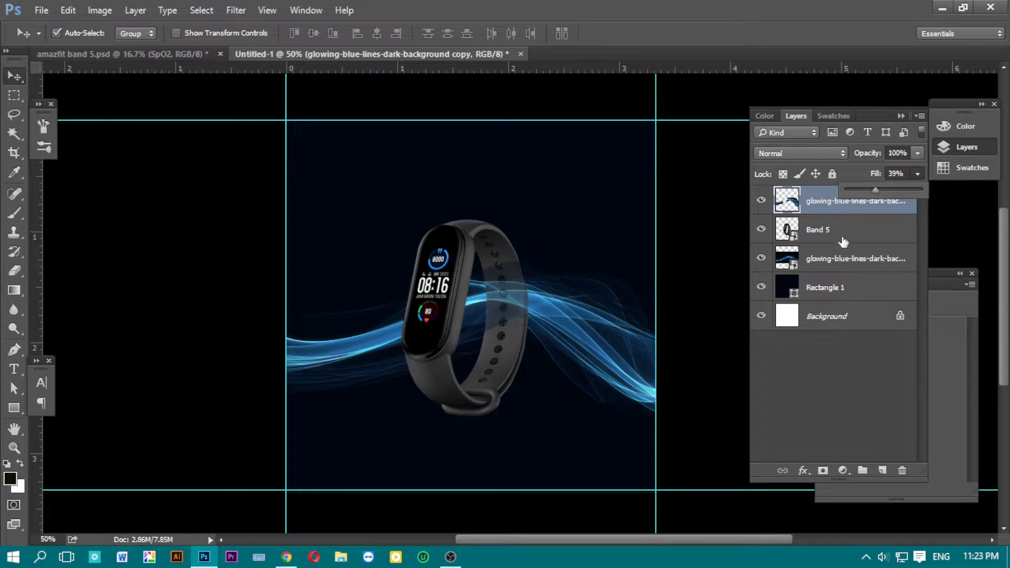
left_click(596, 352)
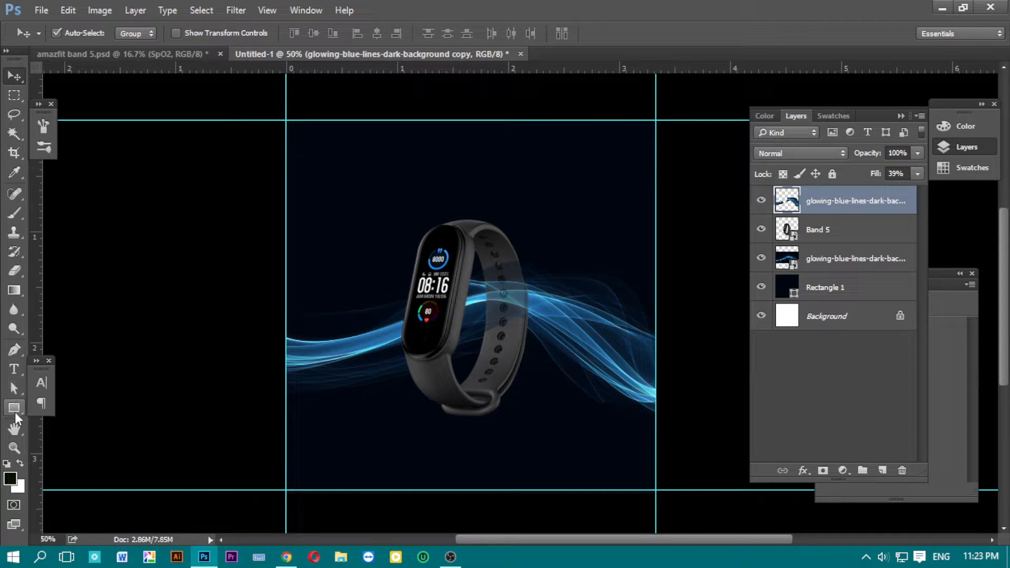
Soften the cut-out wave around the upper and lower strap using the Eraser at 185 px and 15% opacity.
left_click(14, 271)
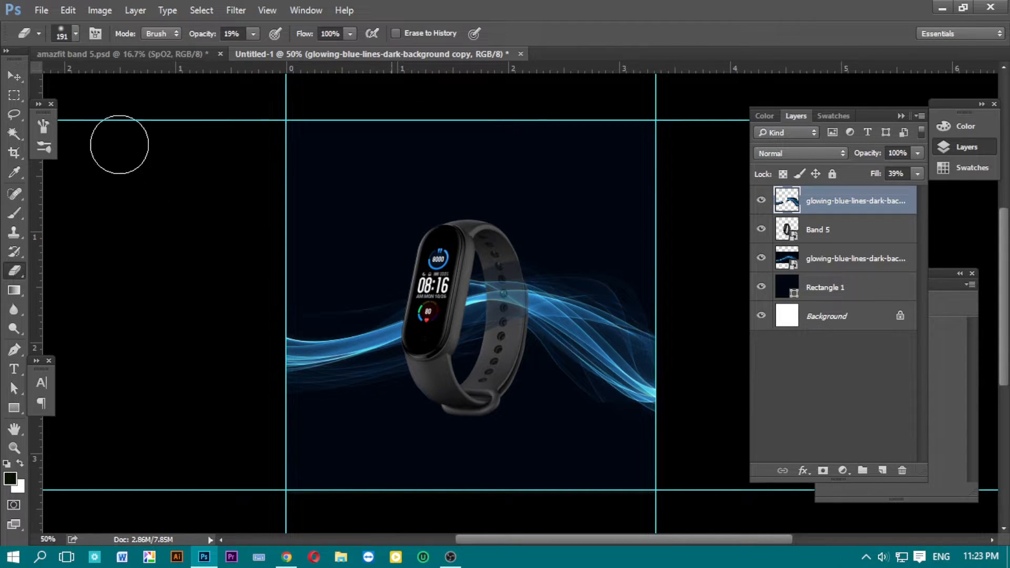
left_click(77, 33)
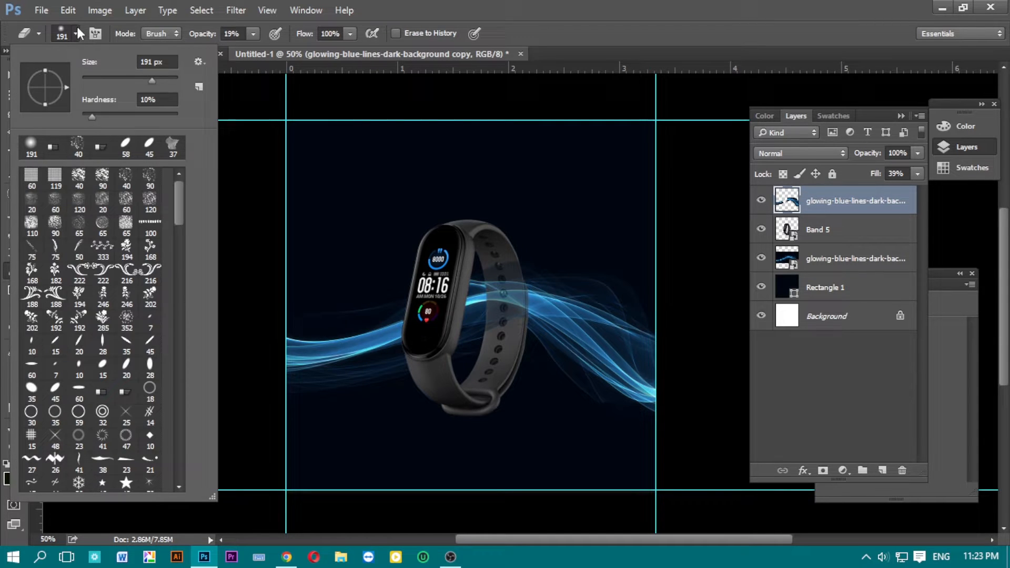
left_click(151, 78)
left_click(253, 34)
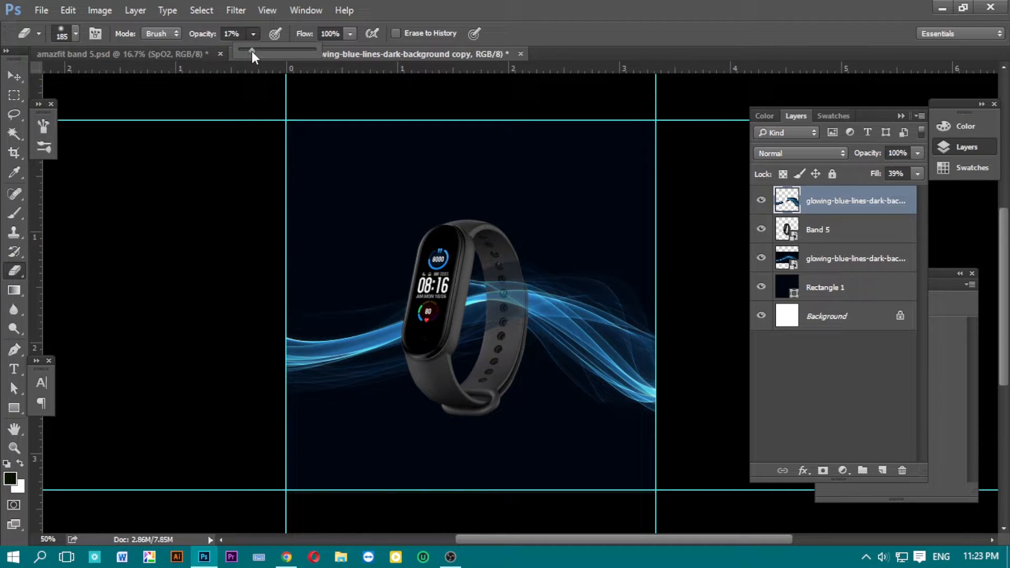
left_click_drag(251, 52, 251, 52)
left_click(525, 232)
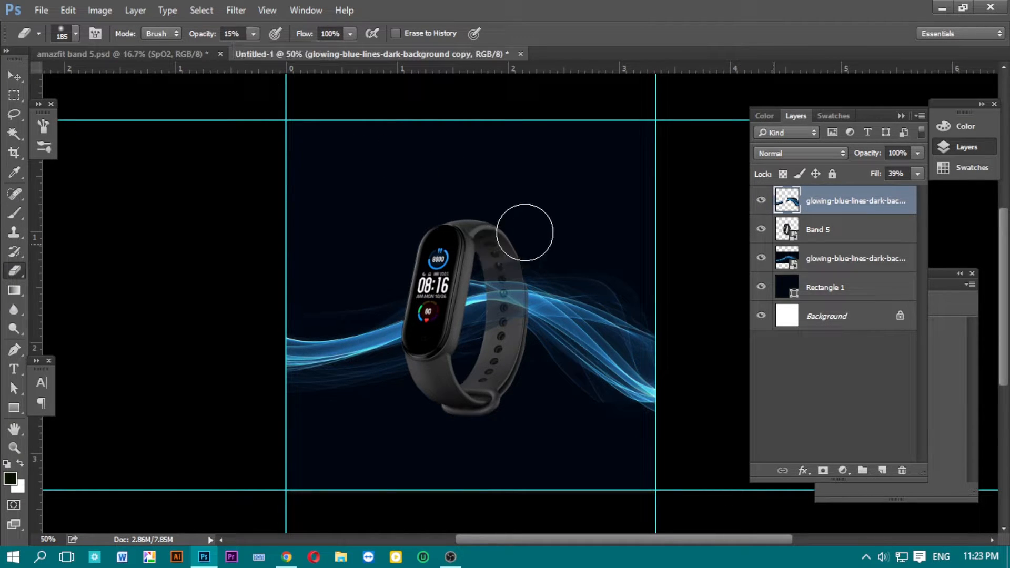
mouse_move(525, 232)
left_mouse_down()
mouse_move(501, 253)
mouse_move(506, 243)
mouse_move(483, 240)
left_mouse_up()
mouse_move(512, 372)
left_mouse_down()
mouse_move(477, 384)
mouse_move(523, 424)
left_mouse_up()
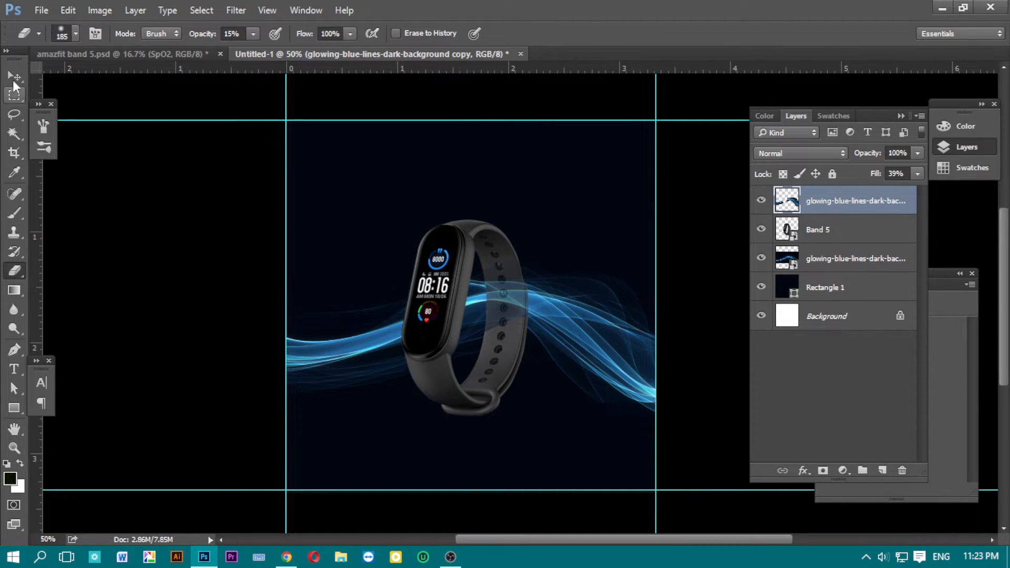
Copy the Amazfit Band 5 headline text from amazfit band 5.psd, scale it to 31.75%, and place it above the watch.
left_click(13, 78)
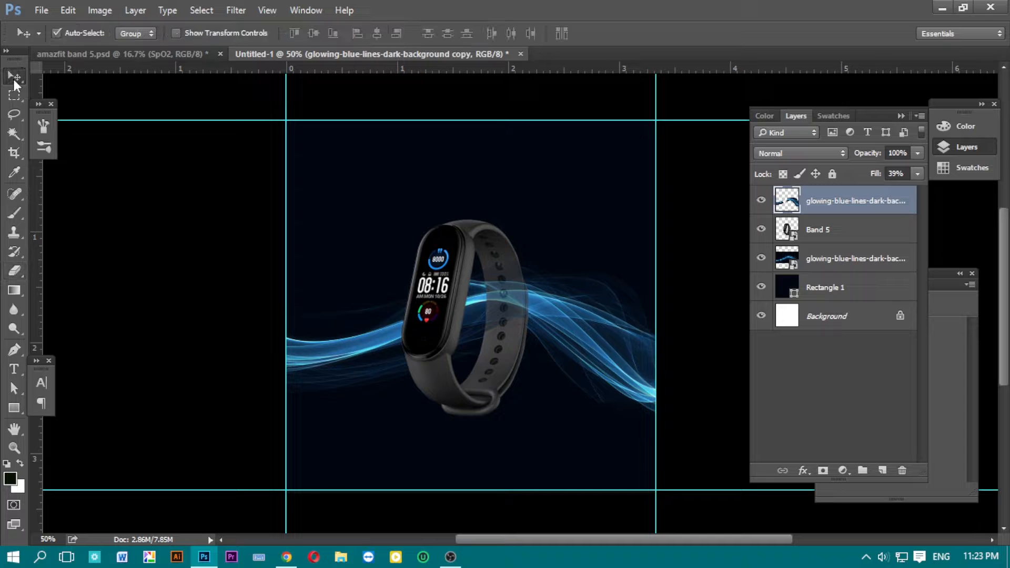
left_click(111, 53)
mouse_move(376, 142)
left_mouse_down()
mouse_move(339, 74)
mouse_move(358, 53)
mouse_move(376, 95)
mouse_move(446, 162)
mouse_move(371, 159)
left_mouse_up()
key("ctrl+t")
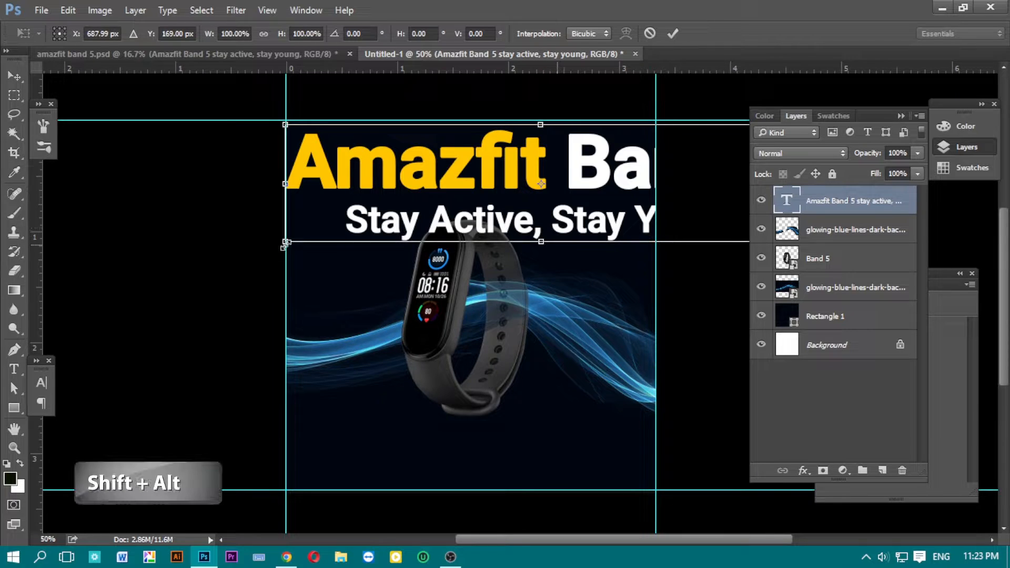
left_click_drag(280, 245, 461, 221)
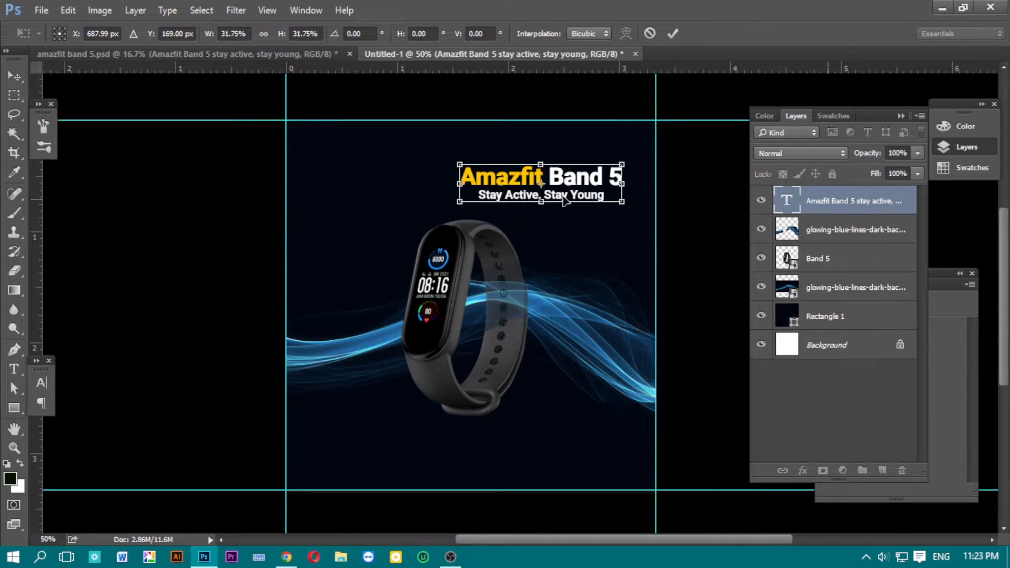
left_click_drag(578, 192, 525, 173)
left_click(674, 34)
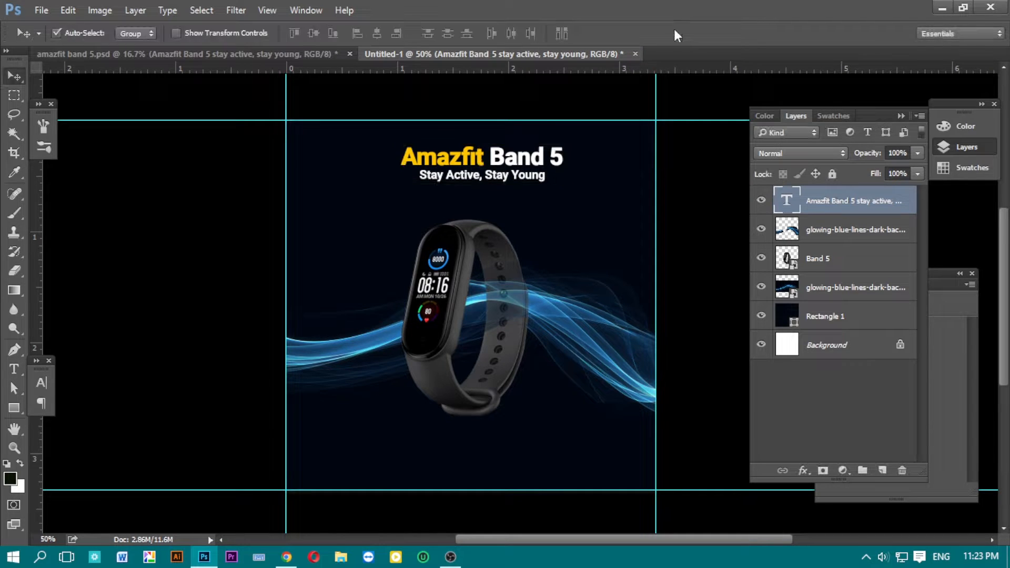
Shift the headline slightly left towards the canvas centre and select its layer together with the Background layer.
left_click_drag(548, 161, 536, 161)
key("ctrl")
left_click(837, 349, "ctrl")
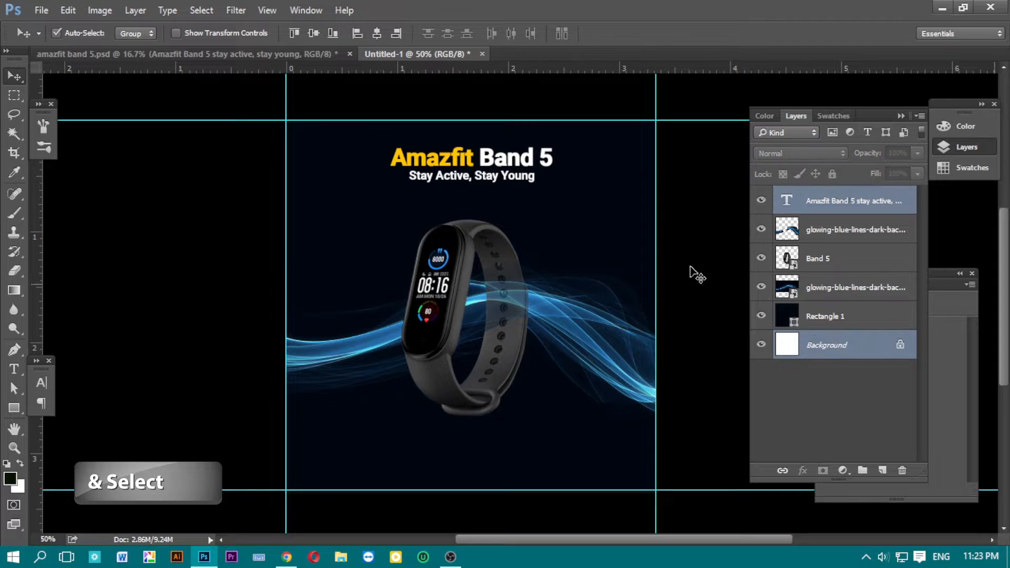
Copy the OxygenBeats Blood-oxygen feature text group from amazfit band 5.psd, scale it to about 29.5%, and place it below the headline.
left_click(233, 52)
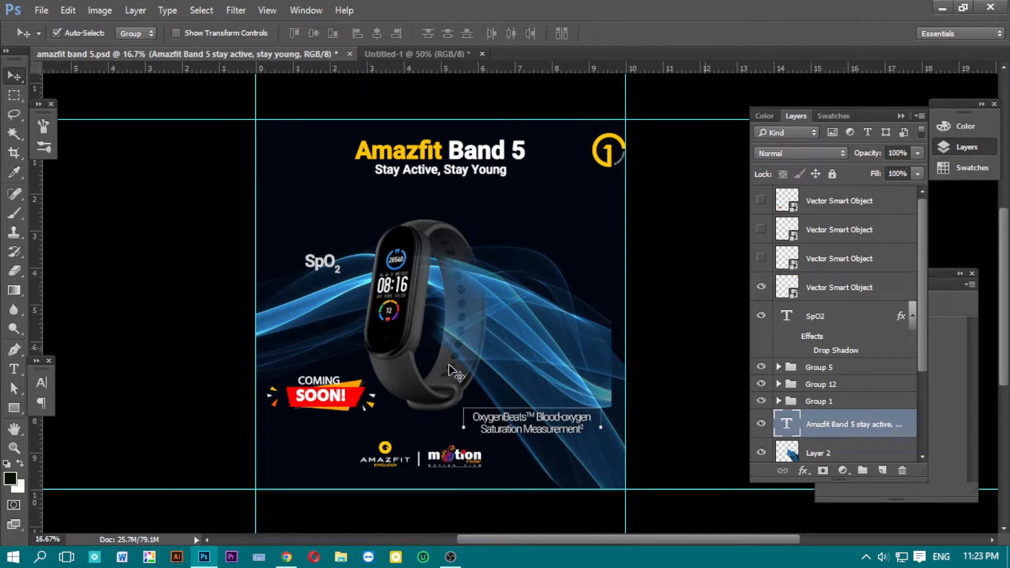
left_click_drag(503, 435, 460, 210)
key("ctrl+t")
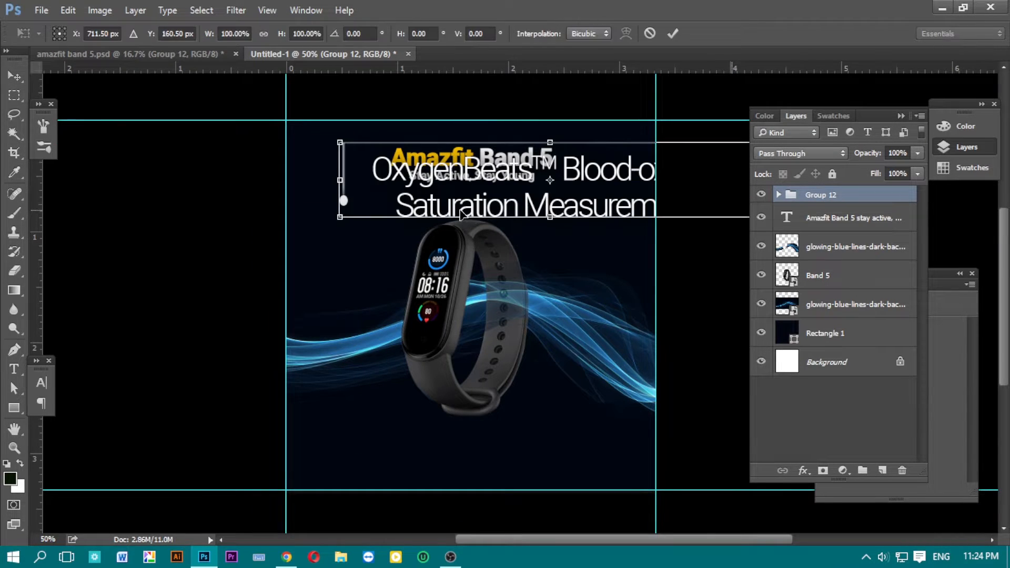
left_click_drag(337, 218, 478, 194)
left_click_drag(580, 186, 509, 202)
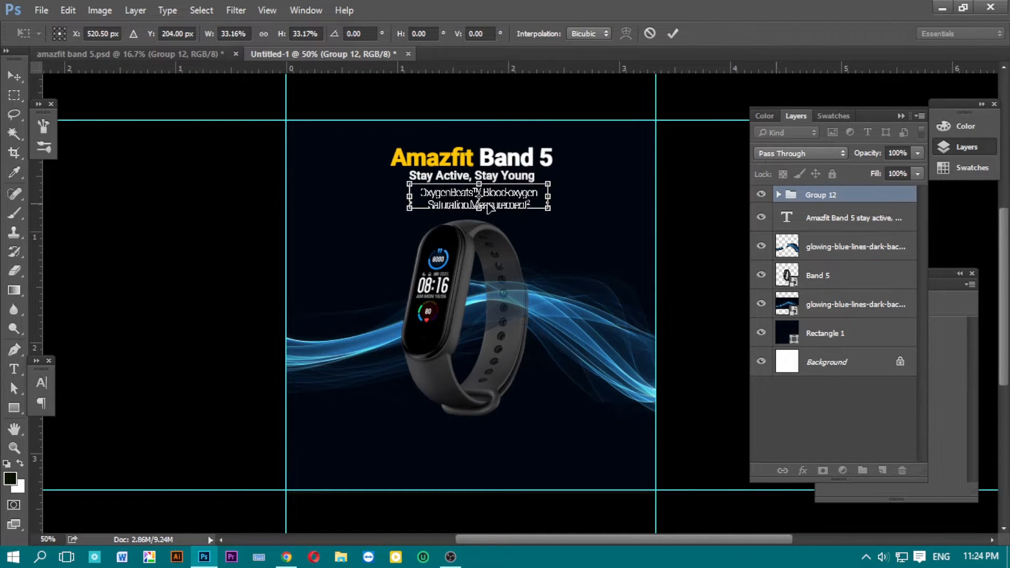
left_click_drag(412, 207, 419, 206)
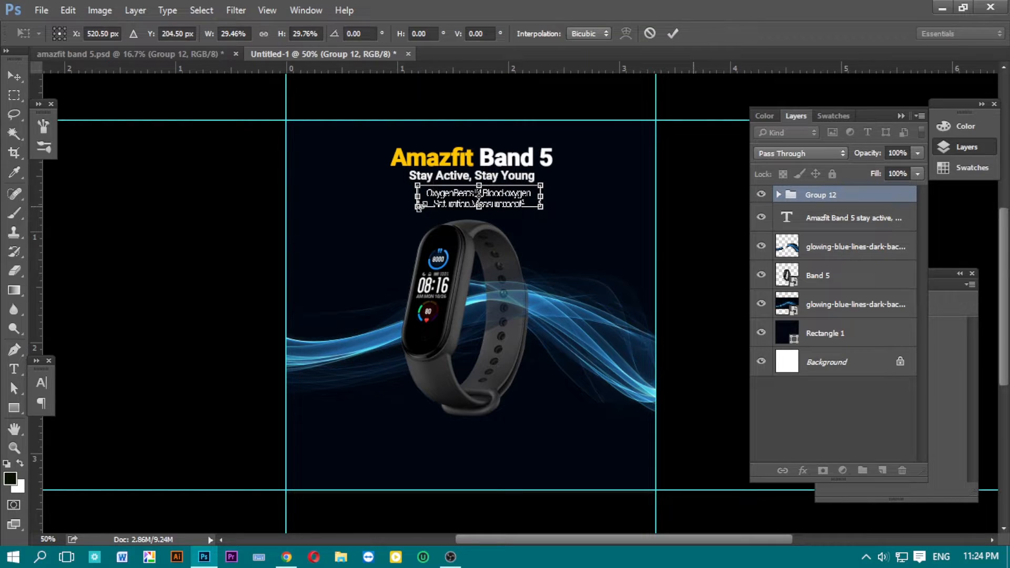
left_click(675, 33)
Move the watch and both glowing wave layers down together and slightly left, leaving space under the feature text.
left_click(823, 249)
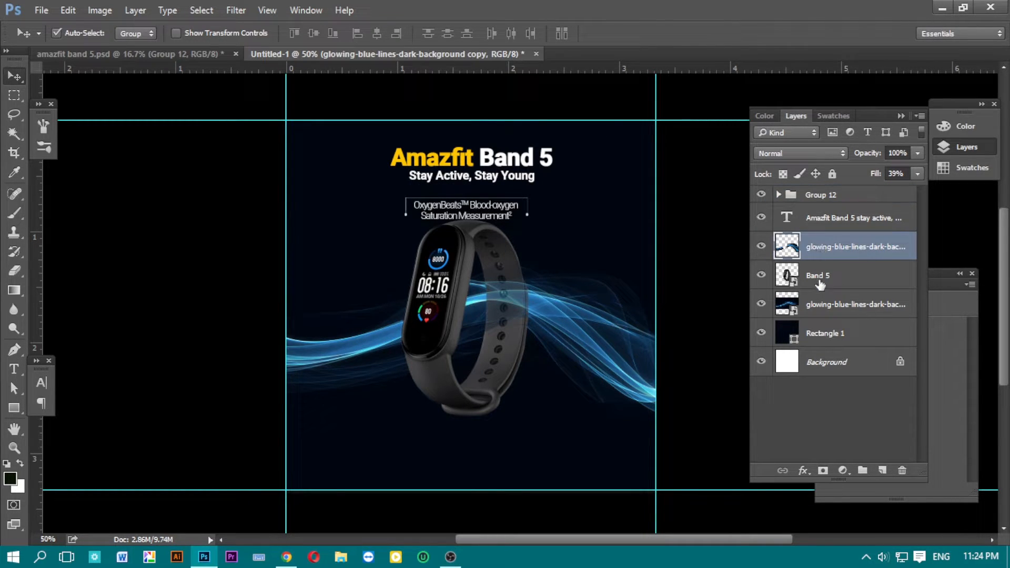
left_click(821, 307, "shift")
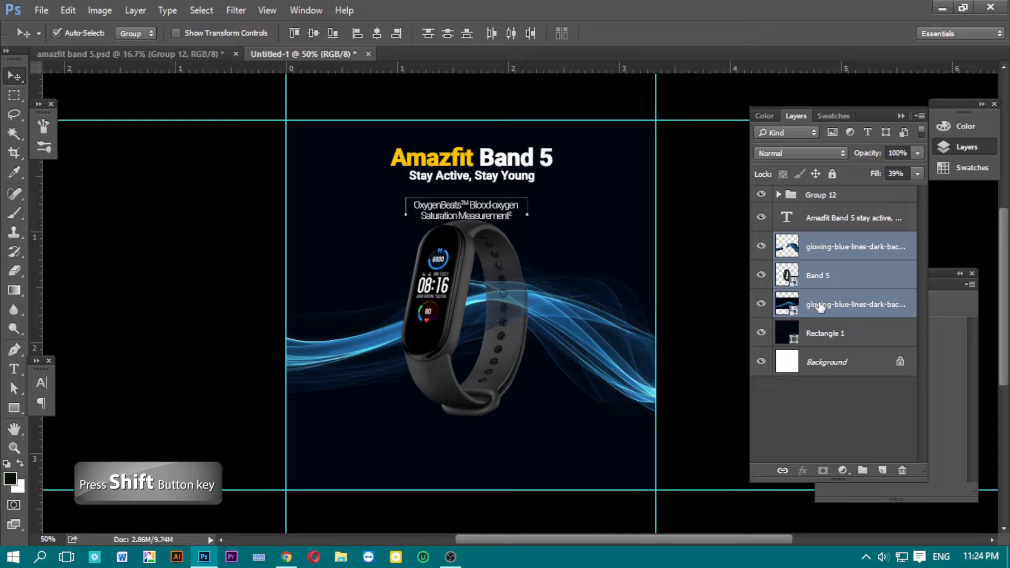
key("shift+Down")
key("shift+Down")
key("shift+Down")
key("shift+Down")
key("shift+Down")
key("shift+Down")
key("shift+Down")
key("shift+Down")
key("shift+Down")
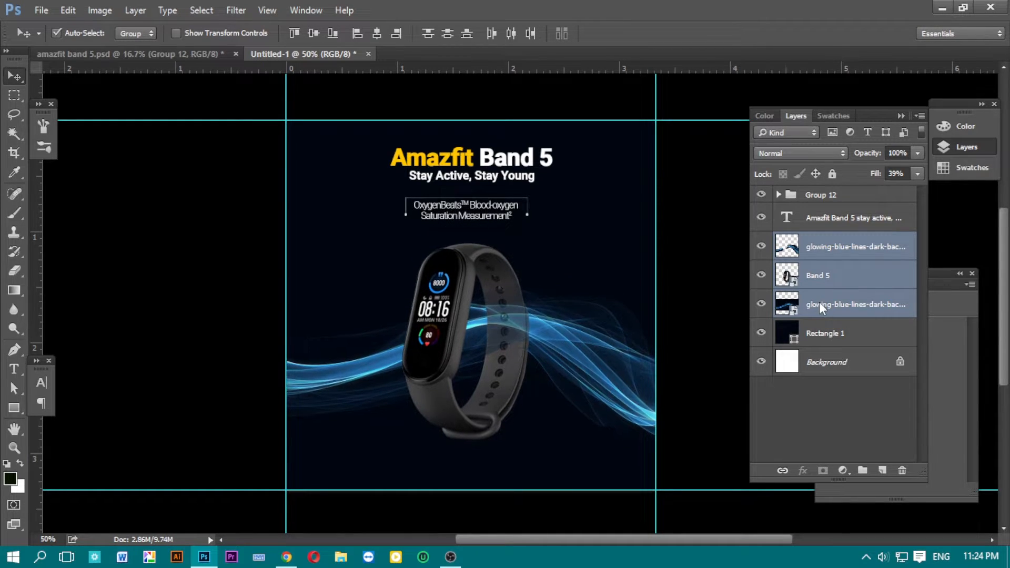
key("shift+Left")
Centre the OxygenBeats feature text group horizontally against the Background layer.
left_click(788, 253)
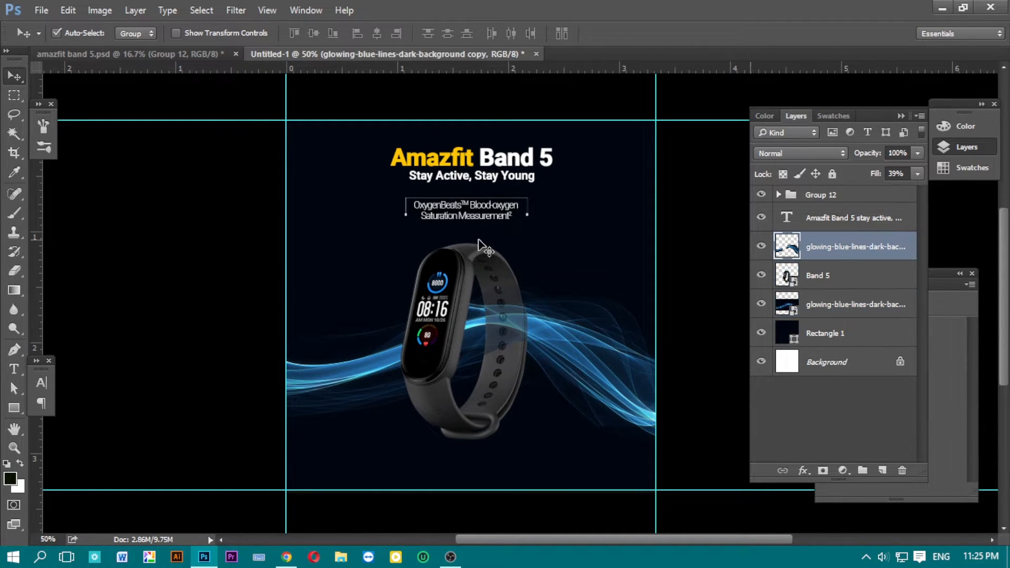
left_click(485, 224)
left_click(871, 365, "ctrl")
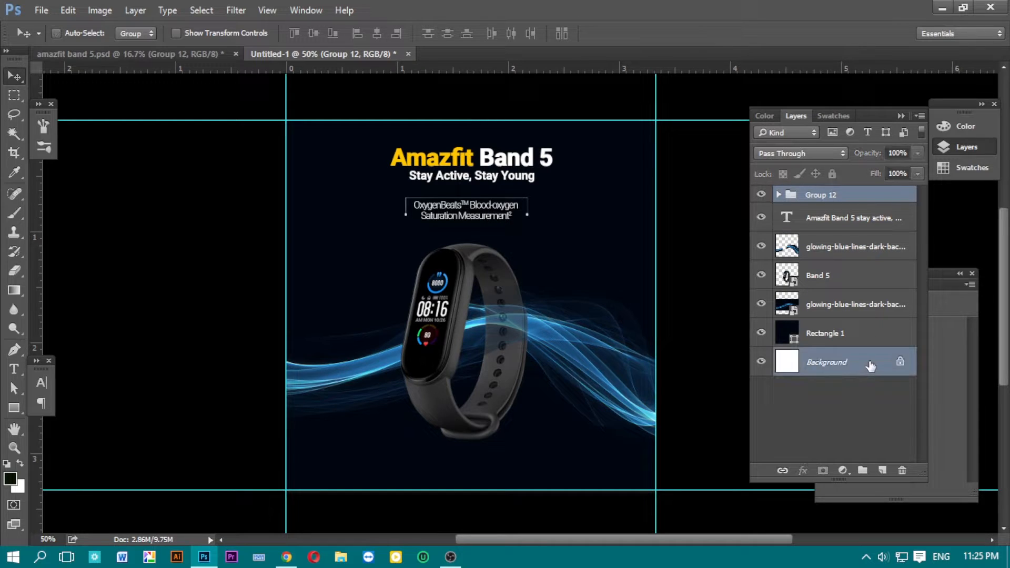
left_click(376, 33)
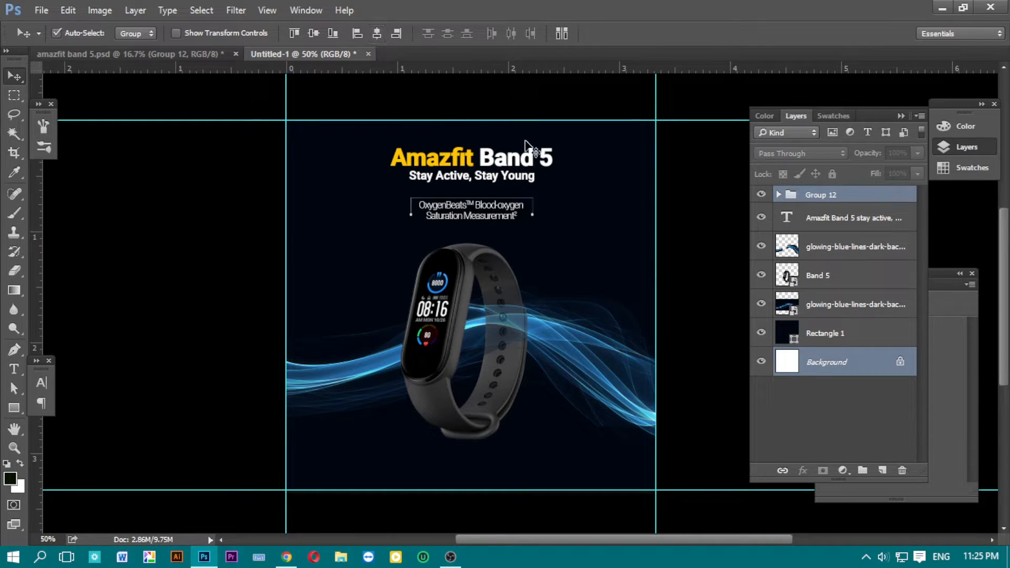
left_click(679, 213)
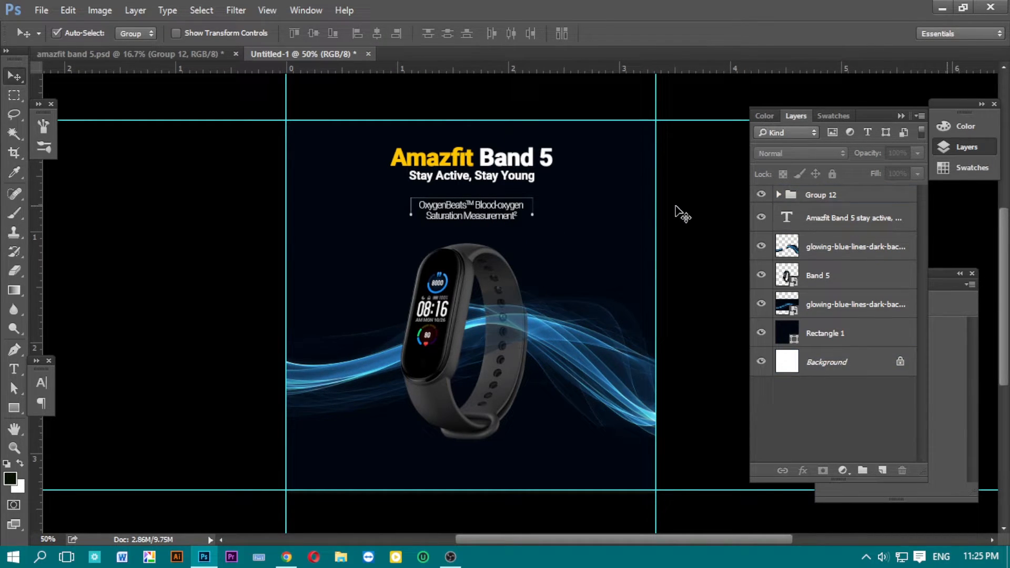
Copy the SpO2 text from amazfit band 5.psd, scale it down, and place it beside the watch face at 12% fill.
left_click(199, 55)
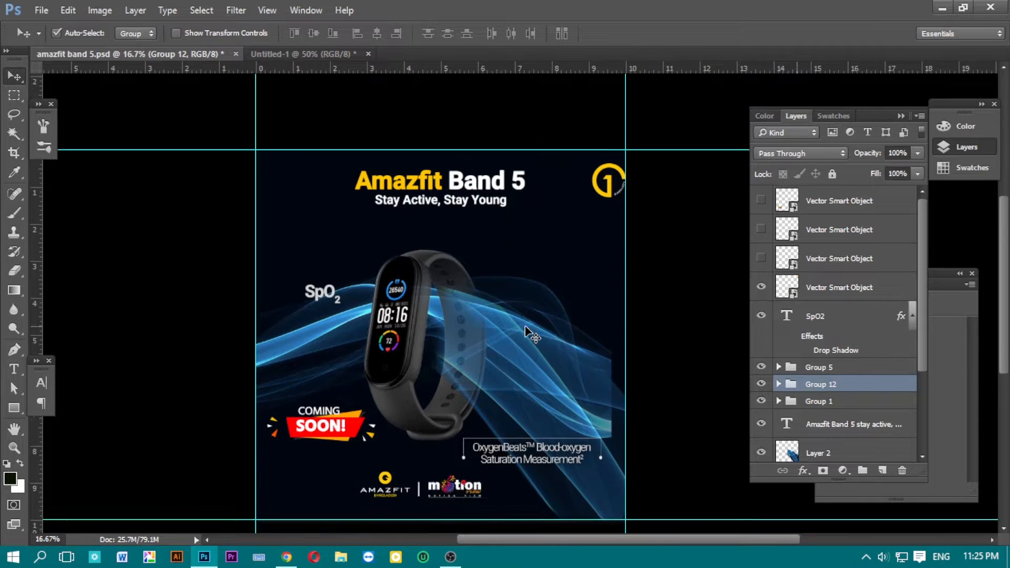
left_click_drag(332, 239, 374, 421)
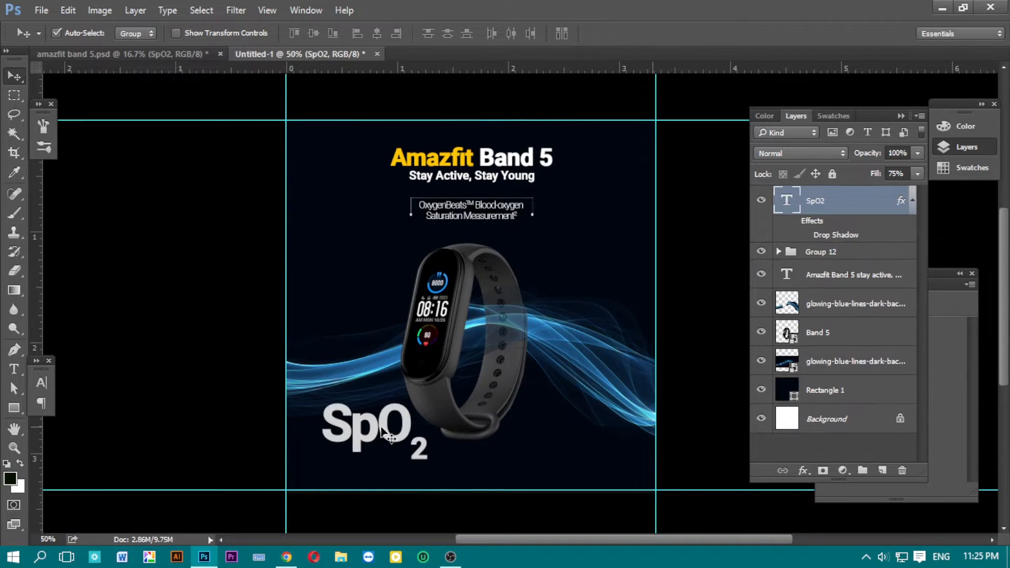
key("ctrl+t")
left_click_drag(428, 443, 393, 438)
left_click(673, 34)
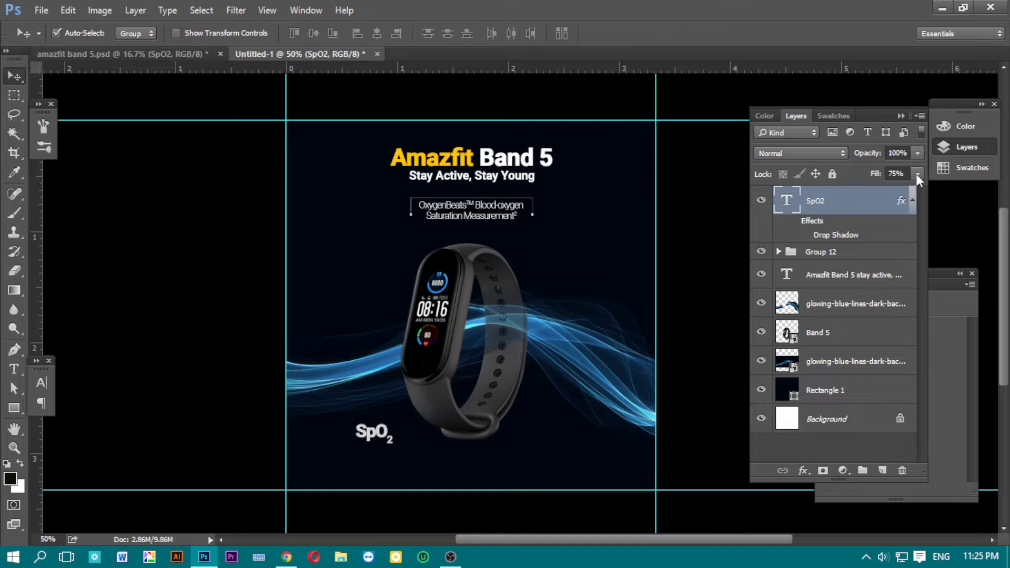
left_click_drag(917, 174, 854, 191)
left_click_drag(383, 440, 356, 320)
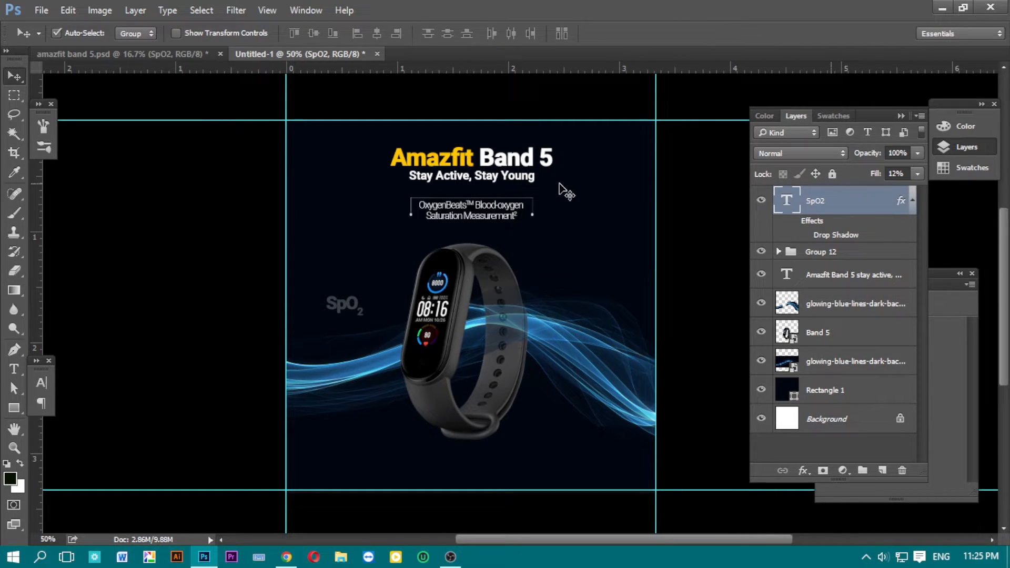
Copy the Coming Soon badge from amazfit band 5.psd, scale it down, and place it over the wave to the lower right of the watch.
left_click(144, 53)
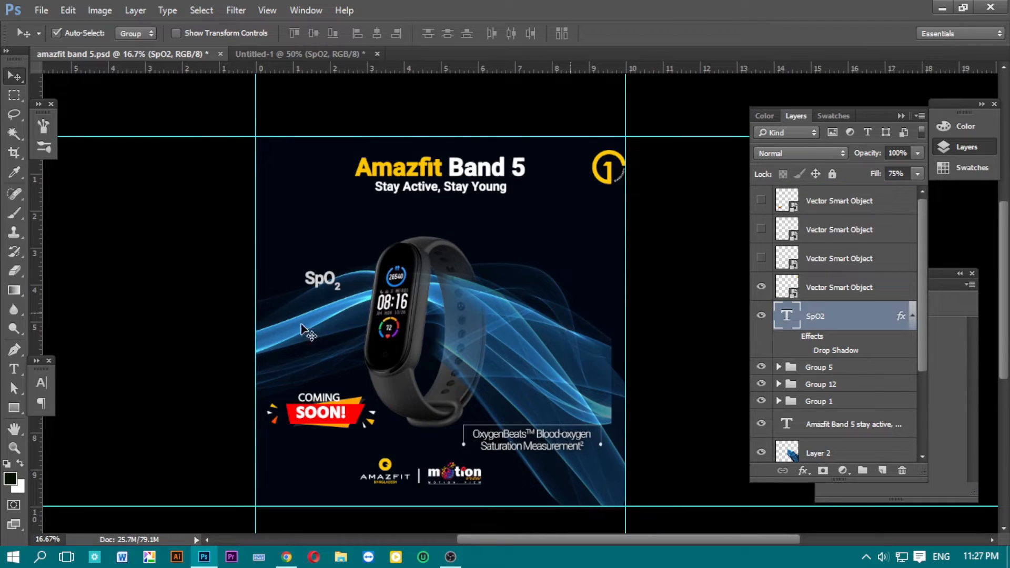
left_click_drag(325, 418, 578, 266)
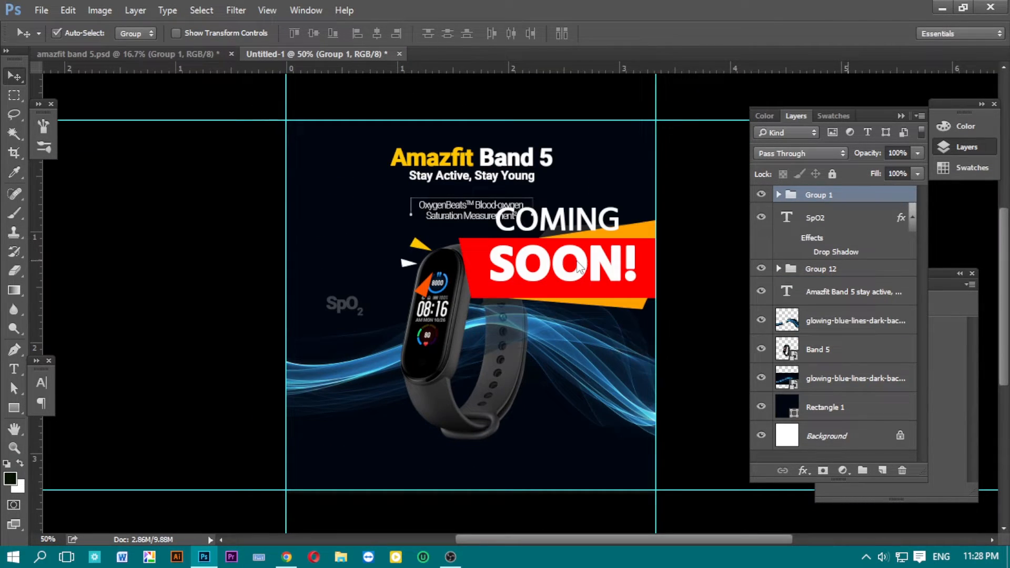
key("ctrl+t")
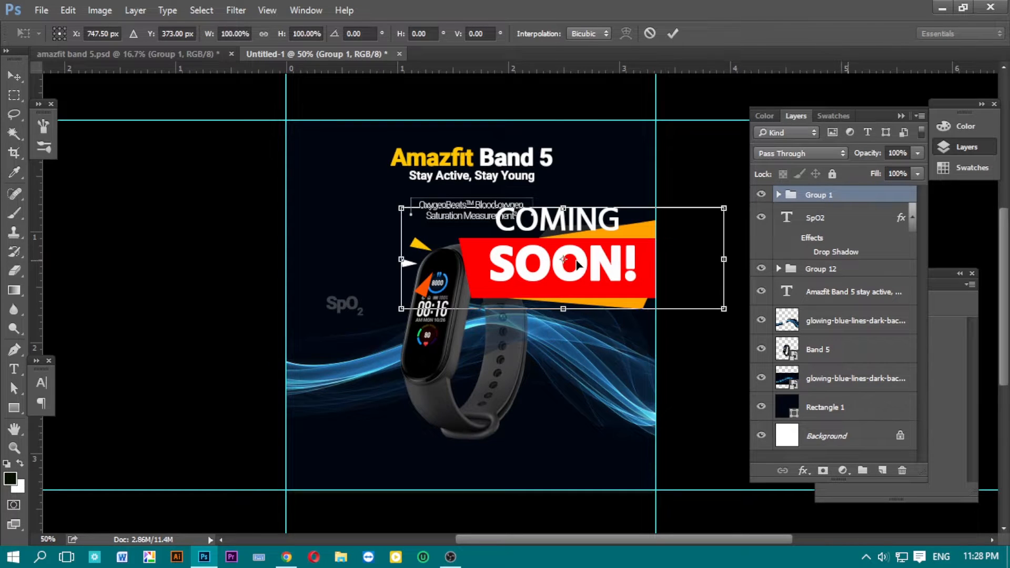
left_click_drag(721, 313, 594, 393)
left_click(672, 34)
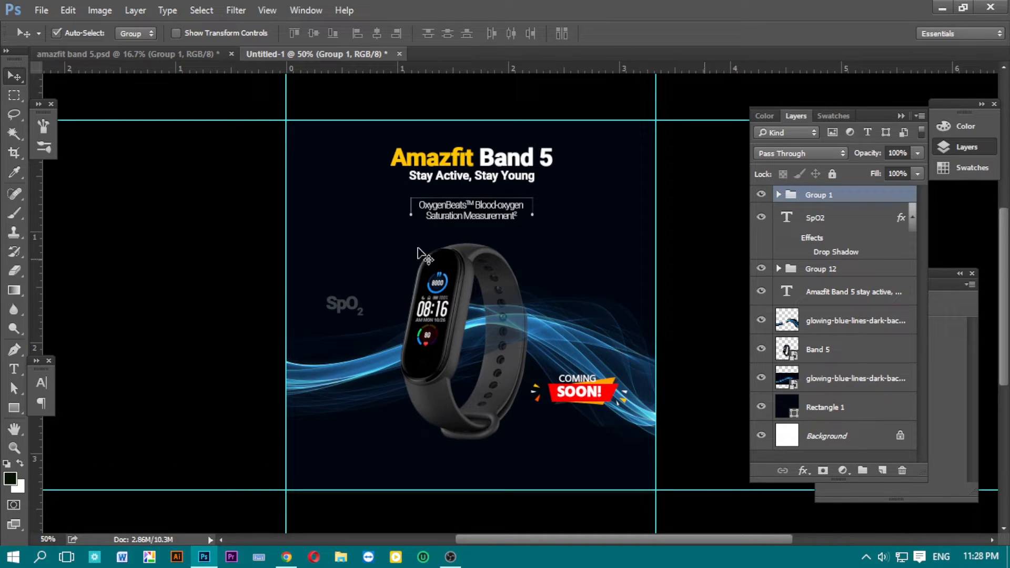
Copy the Amazfit and Motion View logo group from amazfit band 5.psd, scale it to about 27%, and place it below the watch.
left_click(163, 53)
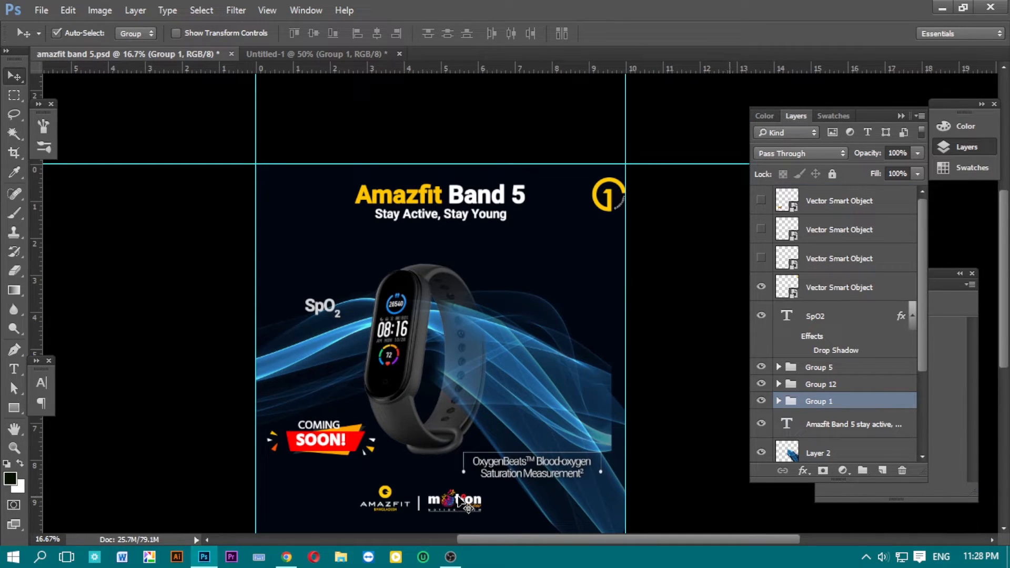
left_click_drag(463, 501, 431, 318)
left_click_drag(469, 457, 476, 465)
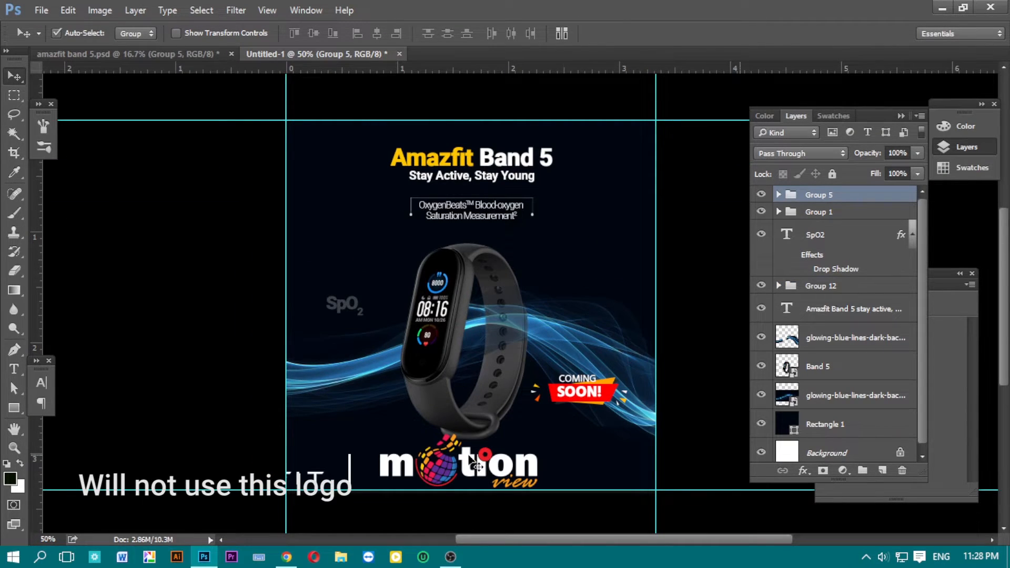
key("ctrl+t")
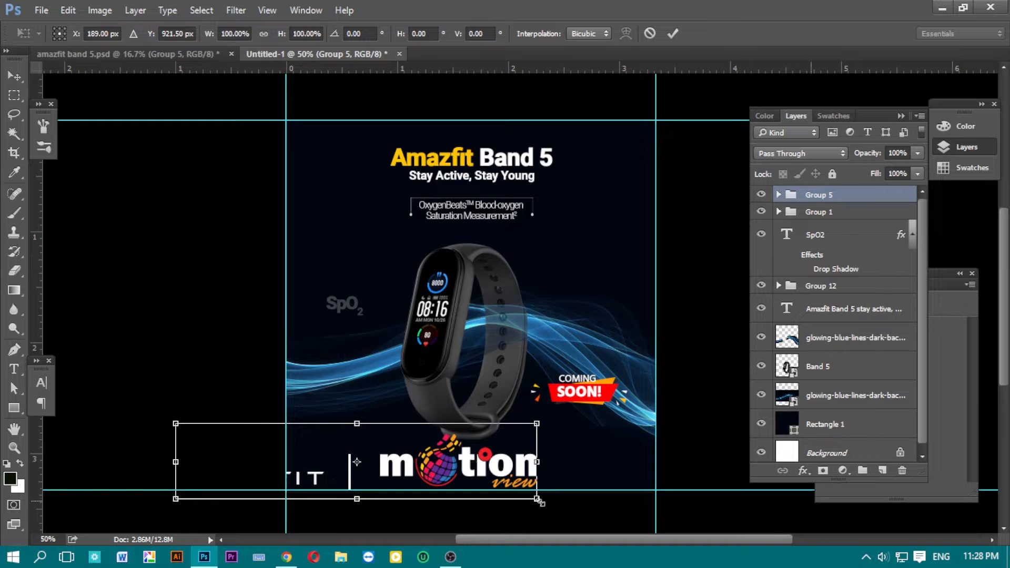
left_click_drag(537, 498, 484, 466)
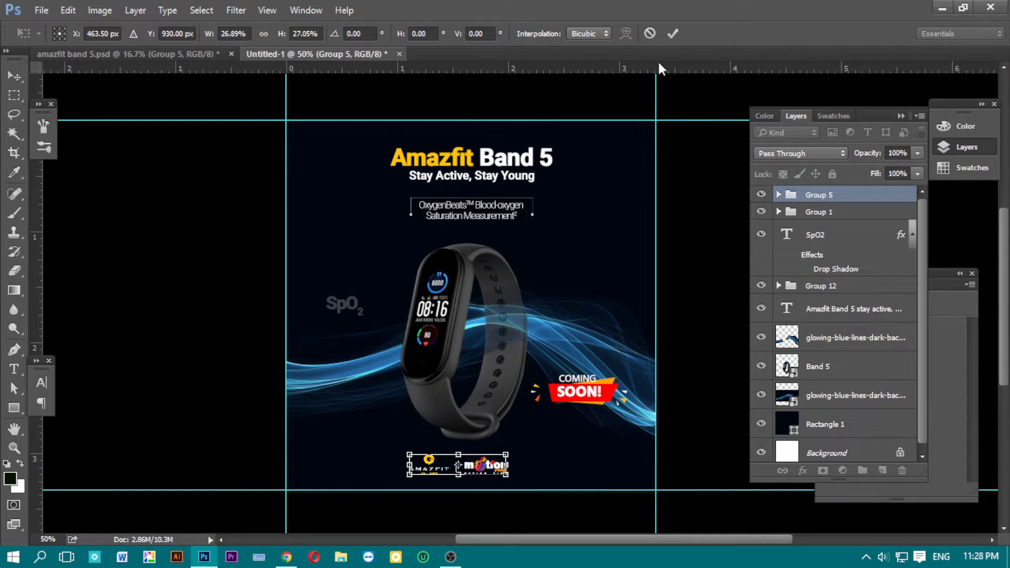
left_click(673, 35)
Centre the logo group horizontally against the Background layer.
scroll(830, 345, "down", 1)
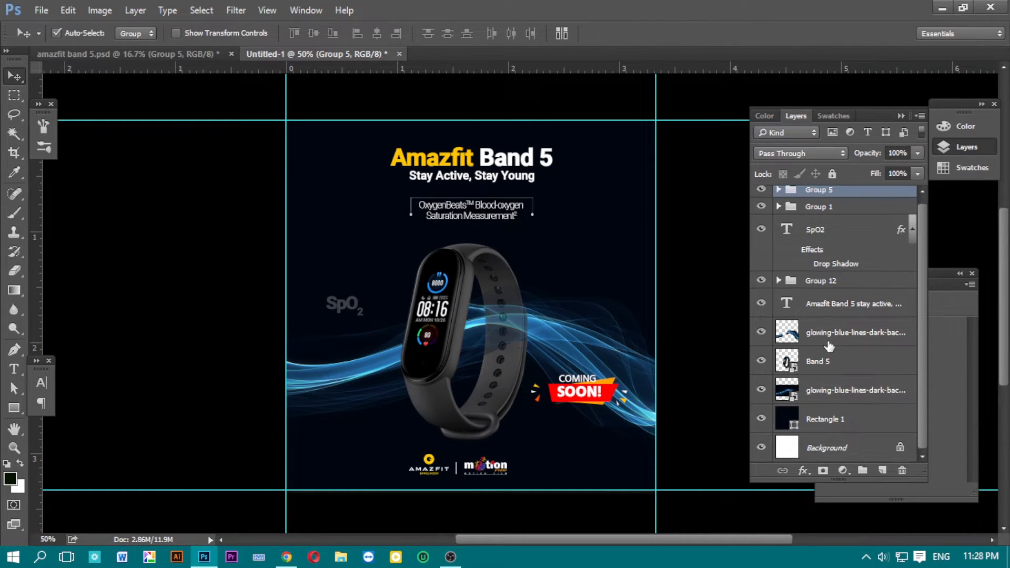
left_click(840, 449, "ctrl")
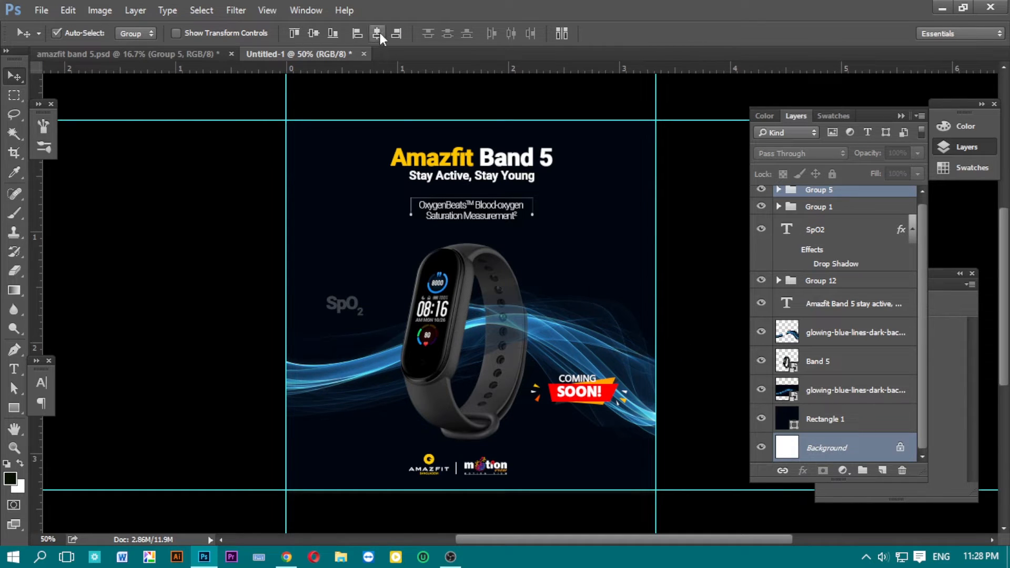
left_click(377, 34)
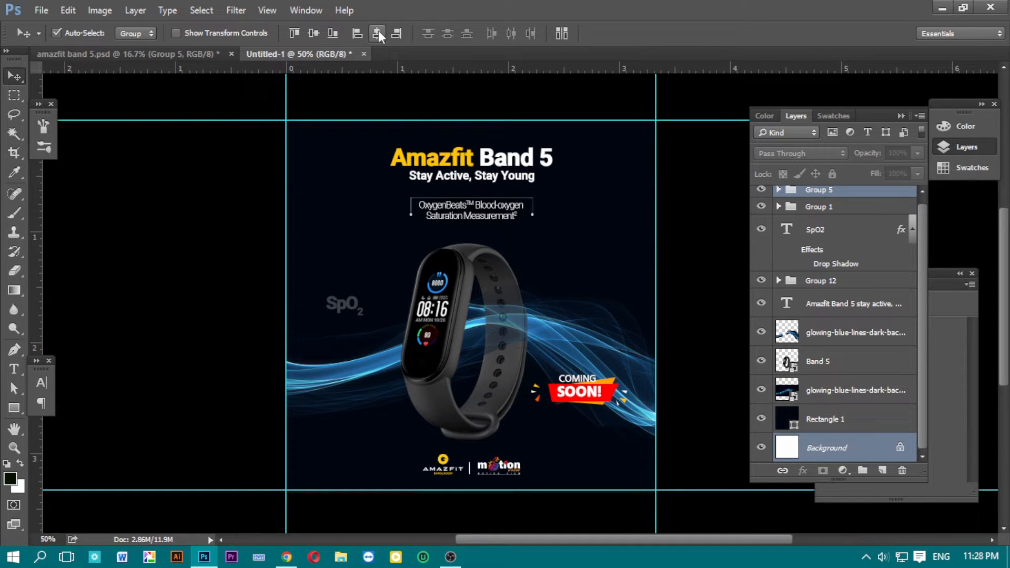
left_click(699, 207)
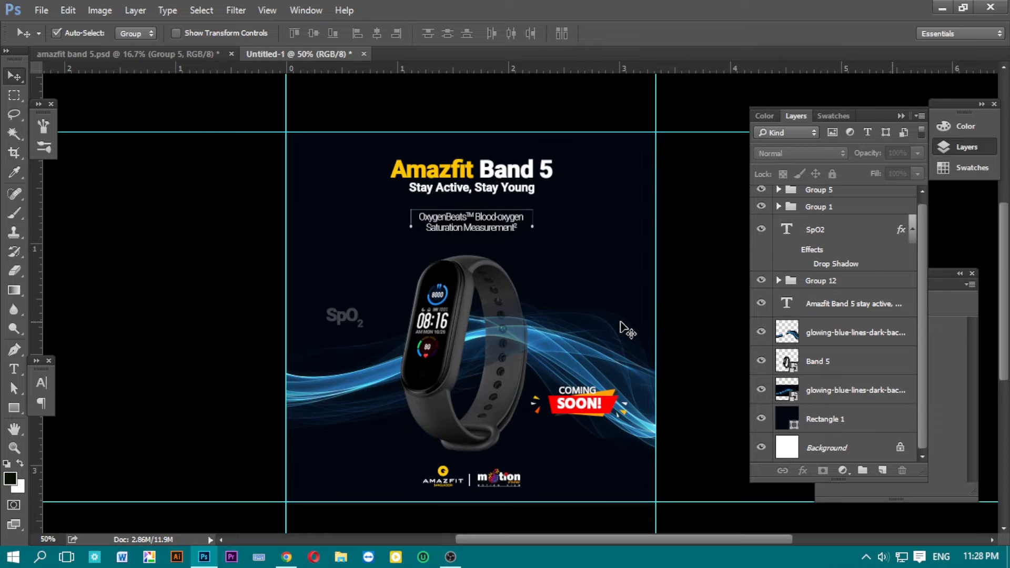
Group the Band 5 watch layer with both glowing blue wave layers.
left_click(423, 337)
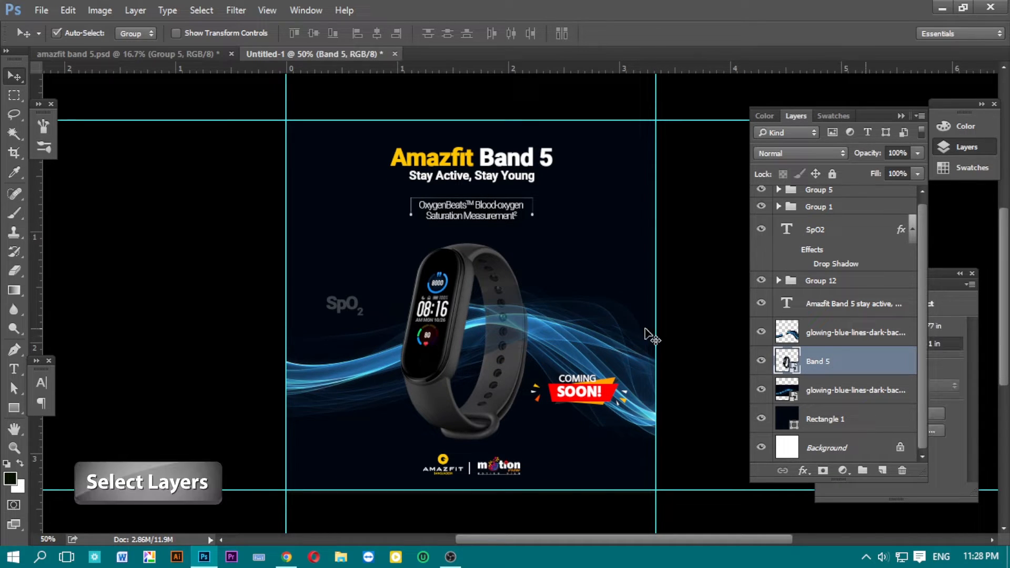
left_click(833, 337)
left_click(833, 395, "shift")
key("ctrl+g")
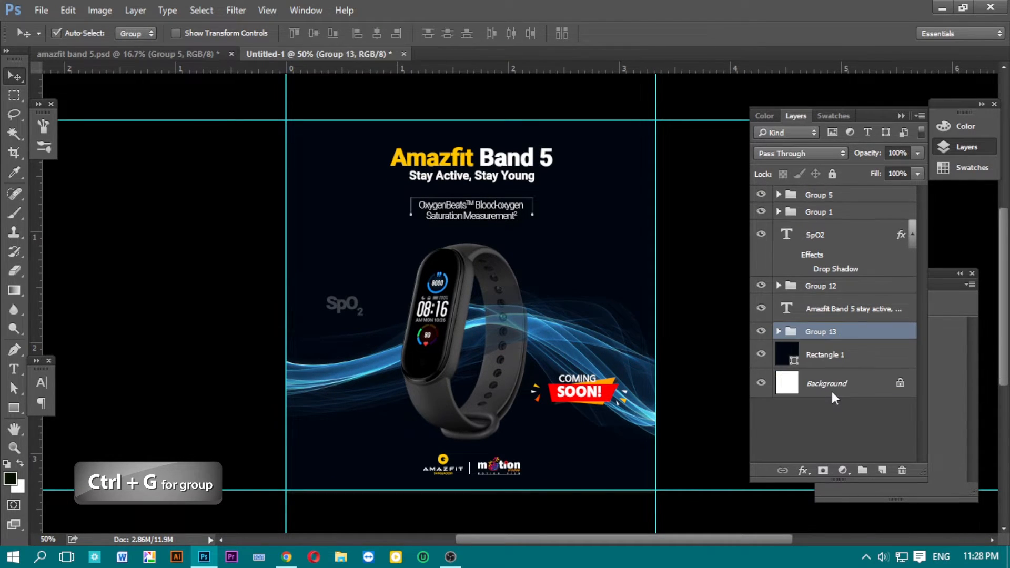
Nudge the watch and wave group up slightly.
key("Up")
key("Up")
key("Up")
key("Up")
key("Up")
key("Up")
key("Up")
key("Up")
key("Up")
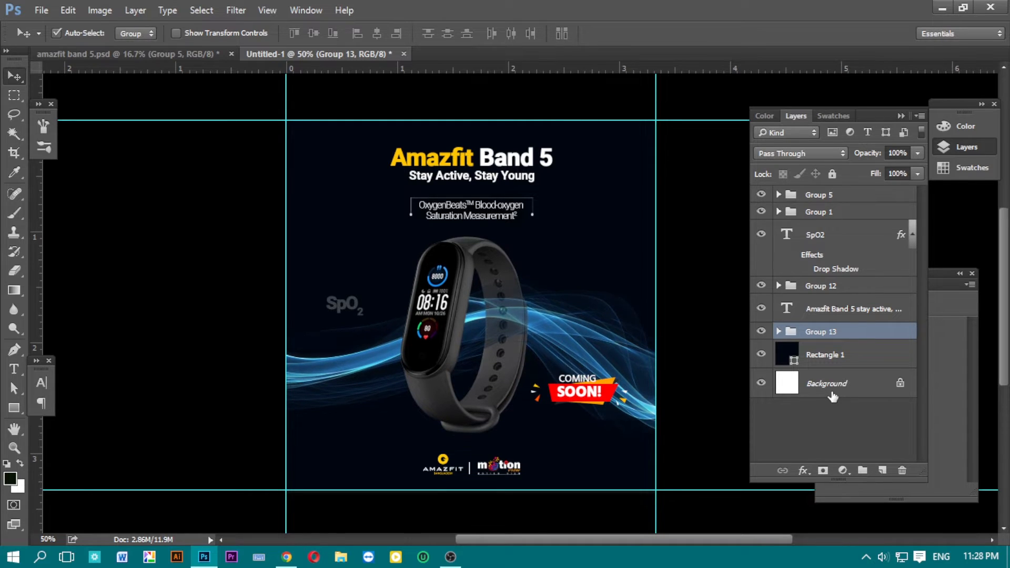
Nudge the logo group up slightly, away from the canvas's lower edge.
left_click(502, 467)
key("Up")
key("Up")
key("Up")
key("Up")
key("Up")
key("Up")
key("Up")
key("Up")
key("Up")
key("Up")
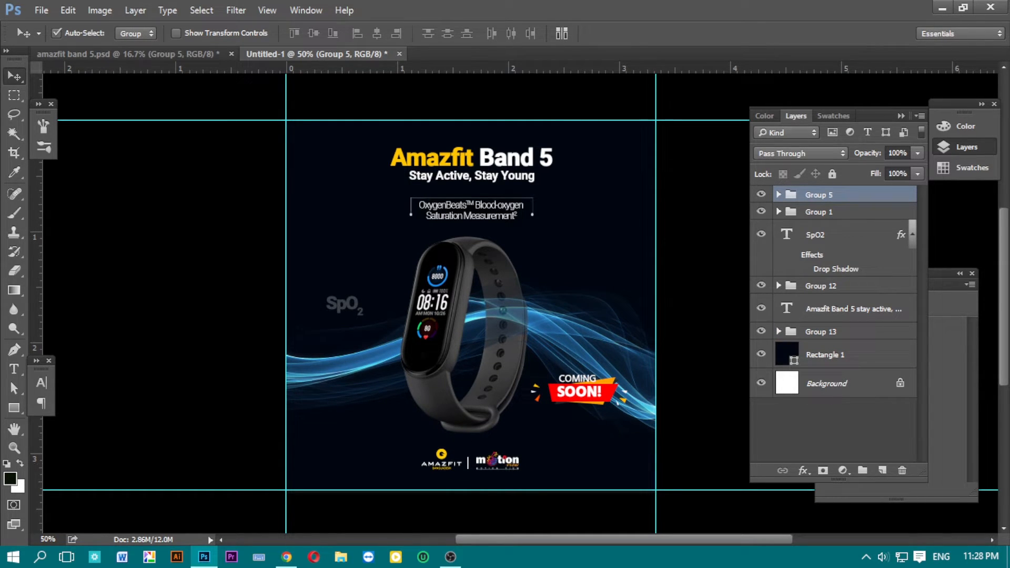
Draw a closed trapezoid shape with the Pen tool, about 198 by 66 px and narrower at its base, in the canvas's lower-left area.
left_click(589, 394)
left_click(14, 349)
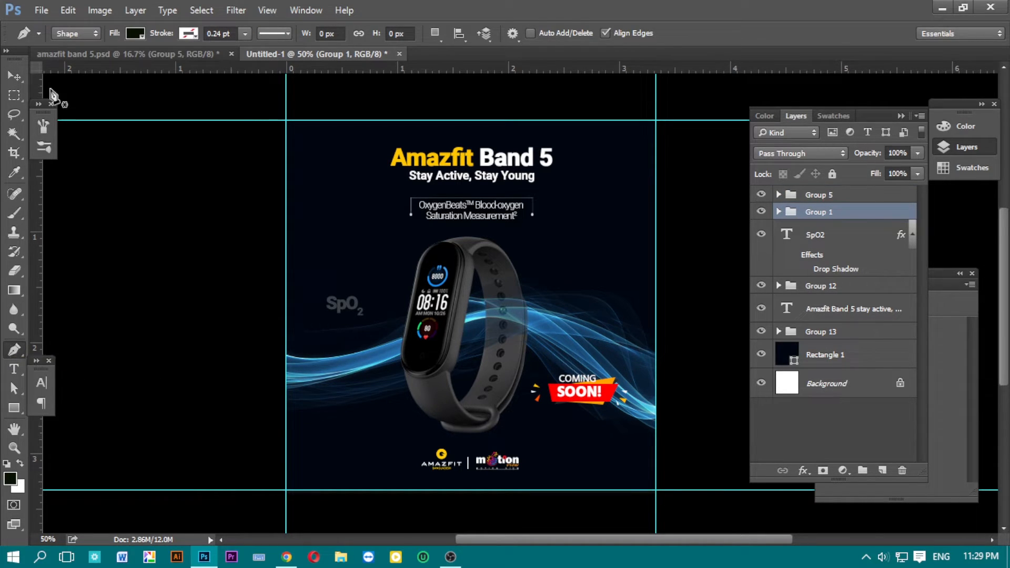
left_click(84, 33)
left_click(82, 37)
left_click(309, 418)
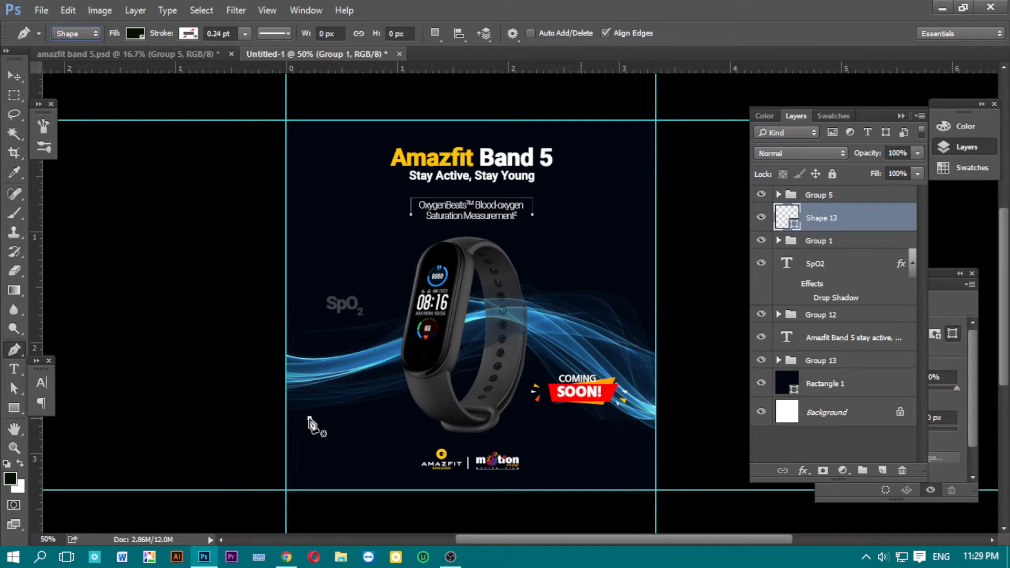
left_click(383, 418)
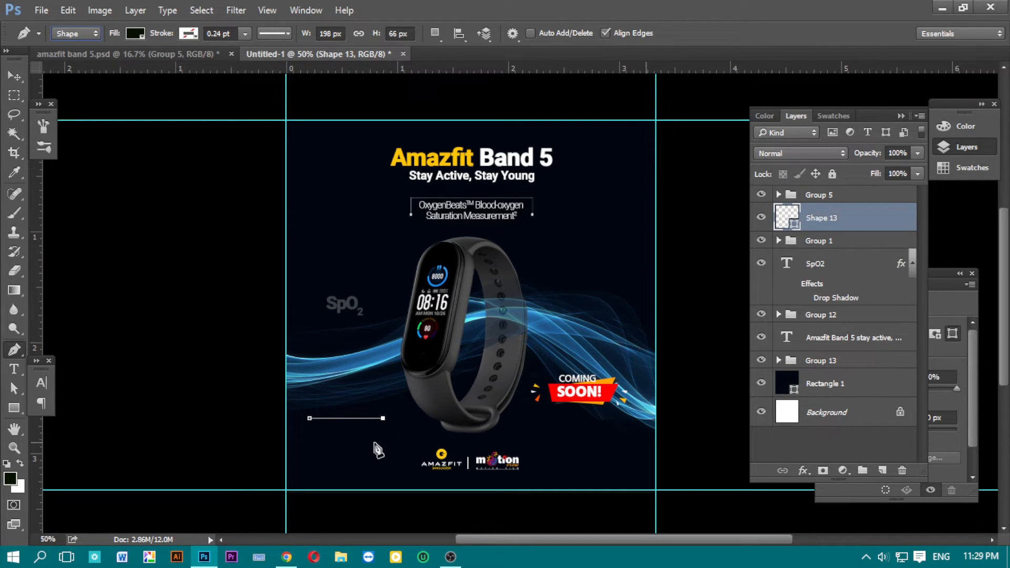
left_click(375, 443)
left_click(317, 443)
left_click(310, 418)
Change the fill colour of the trapezoid shape to red.
key("i")
double_click(789, 216)
left_click(502, 127)
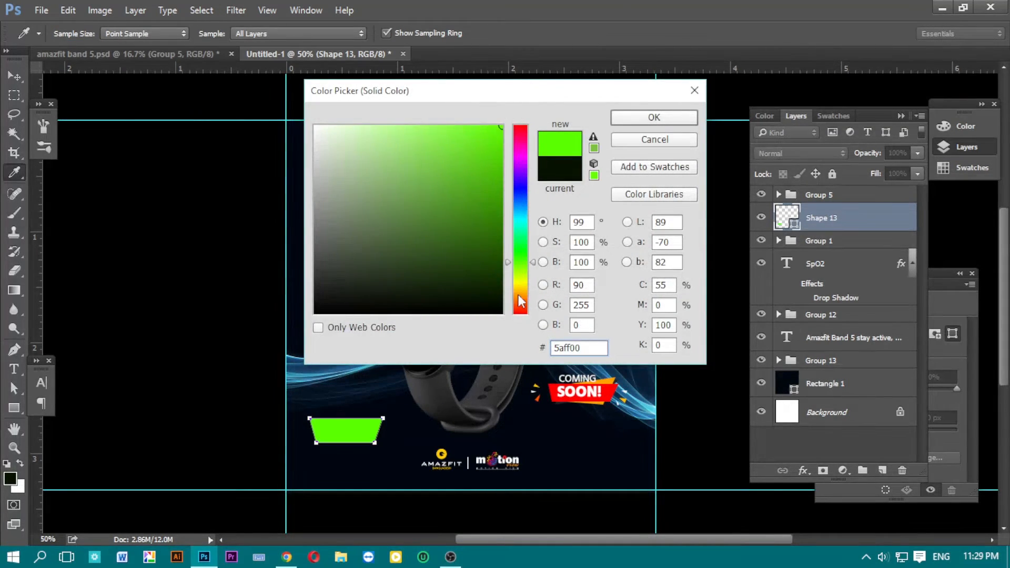
left_click_drag(521, 251, 526, 322)
left_click(642, 118)
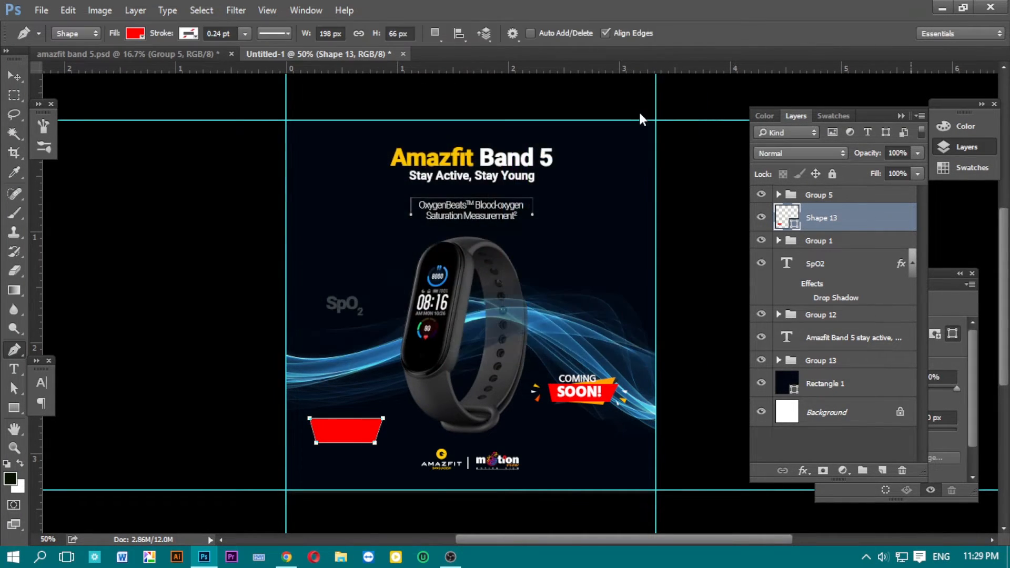
Draw a slanted four-sided shape about 164 by 86 px over the red trapezoid with the Pen tool and fill it orange (ff9600).
left_click(310, 423)
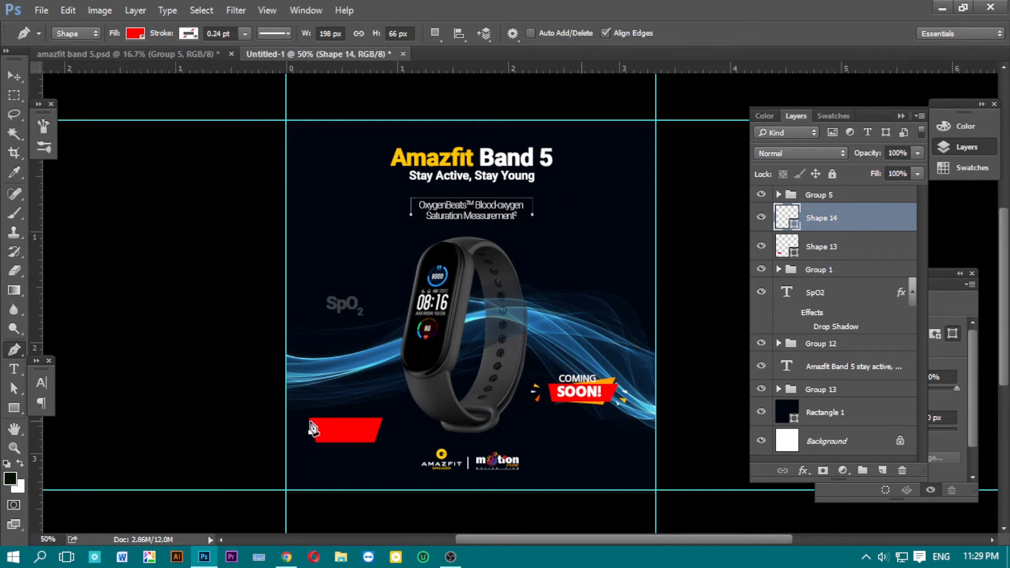
left_click(372, 406)
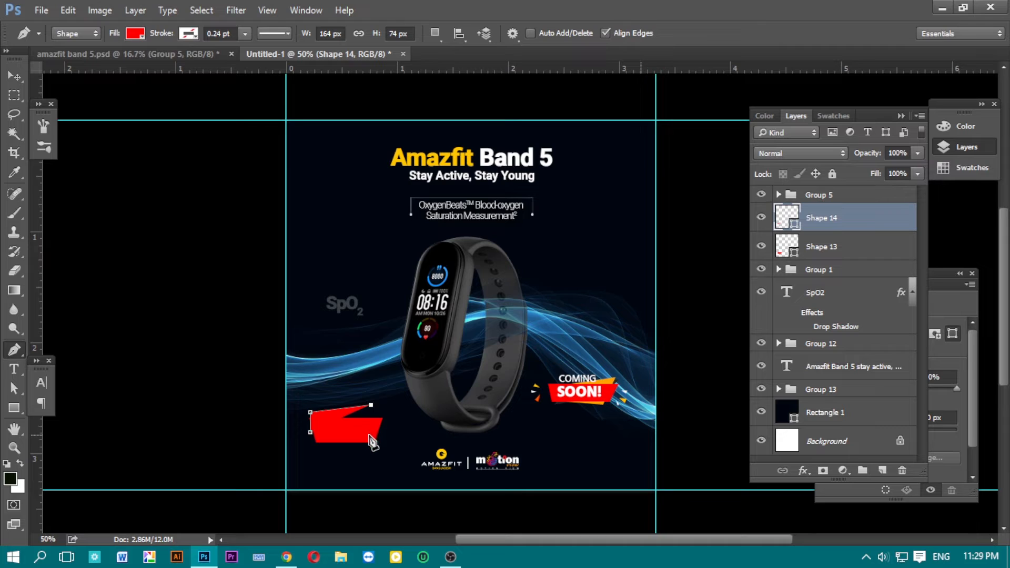
left_click(369, 436)
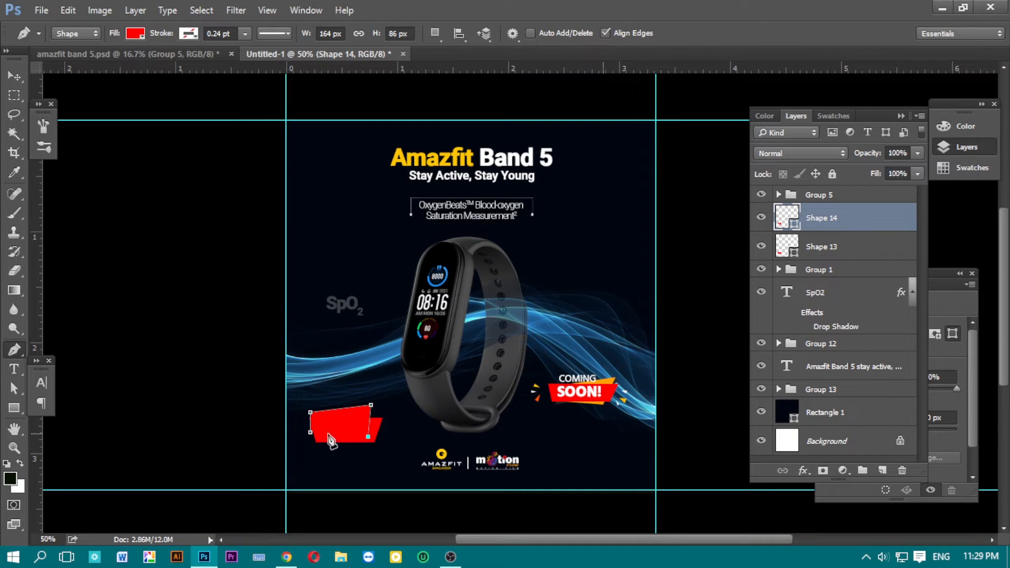
double_click(788, 218)
left_click(520, 296)
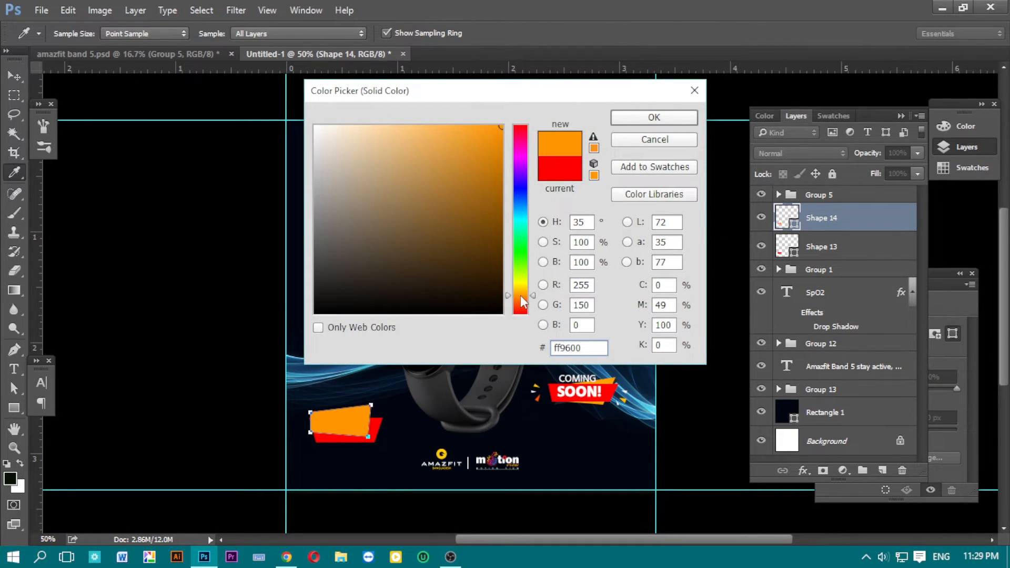
left_click(654, 117)
Place the orange shape's layer beneath the red trapezoid and shift it so only its edges peek out from behind.
left_click_drag(829, 247, 830, 261)
left_click(14, 77)
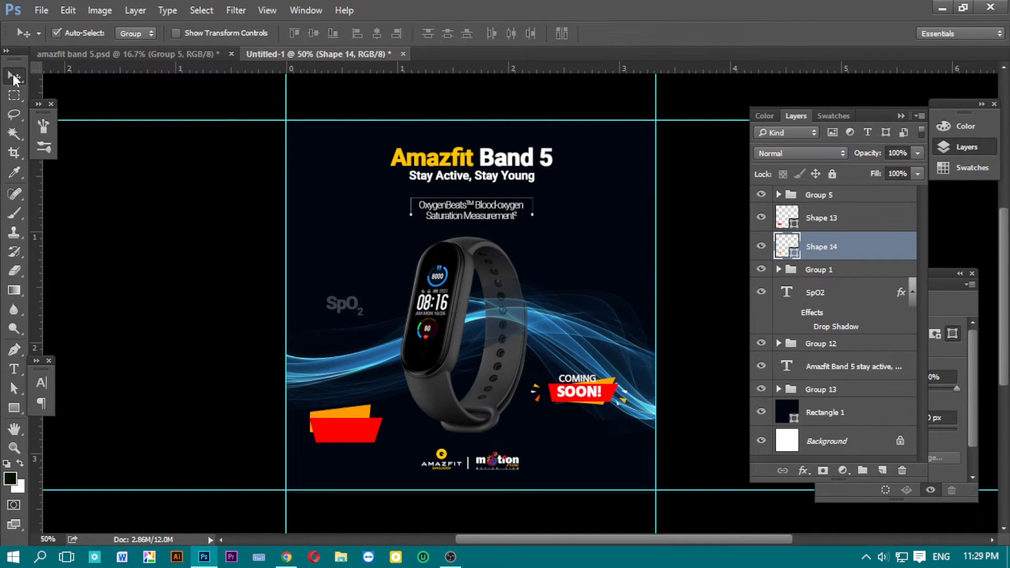
key("shift+Down")
key("shift+Down")
key("shift+Down")
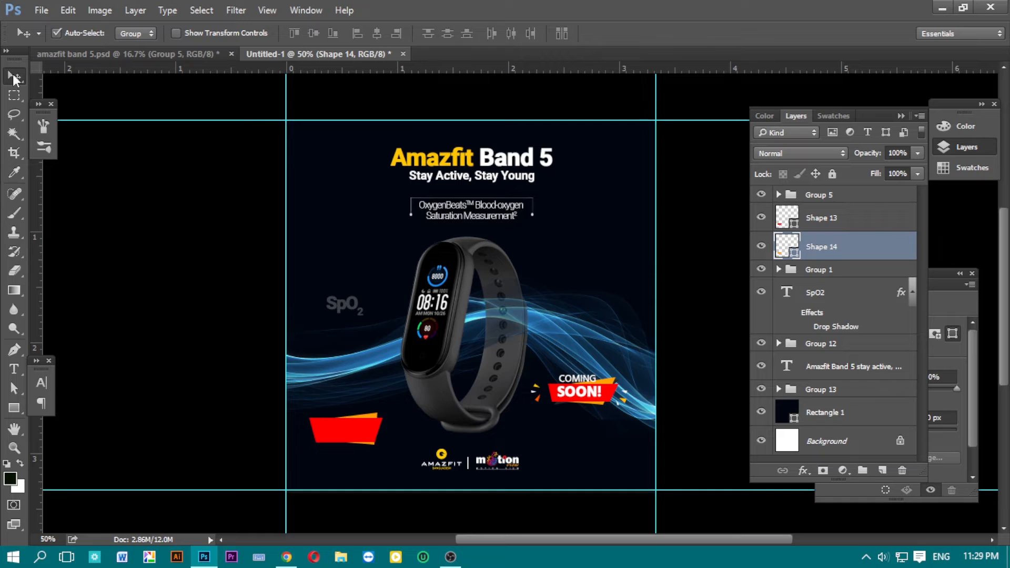
Add the two-line text "comign soon" in white above the red shape and format it in All Caps.
left_click(14, 369)
left_click(329, 388)
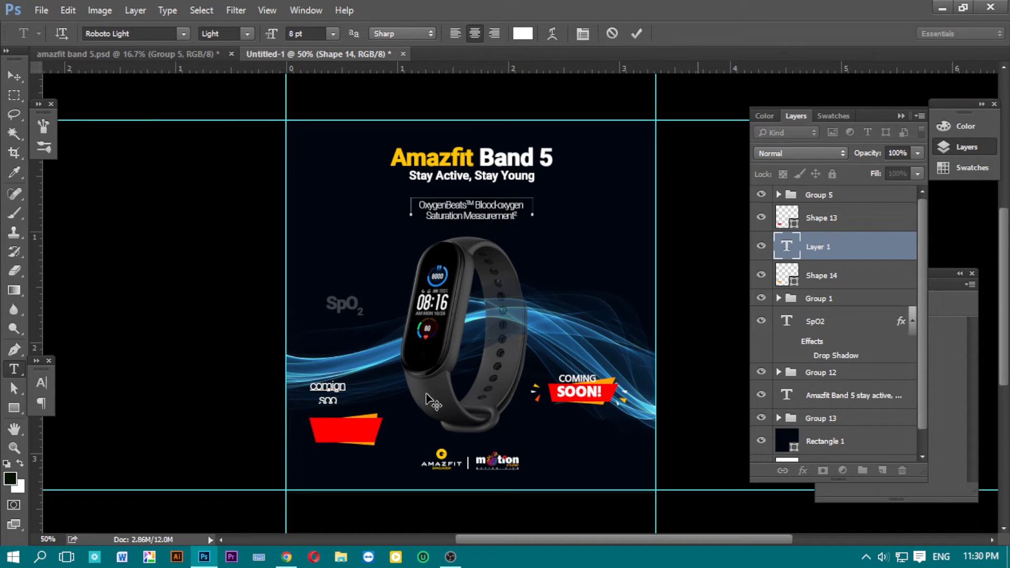
key("ctrl+a")
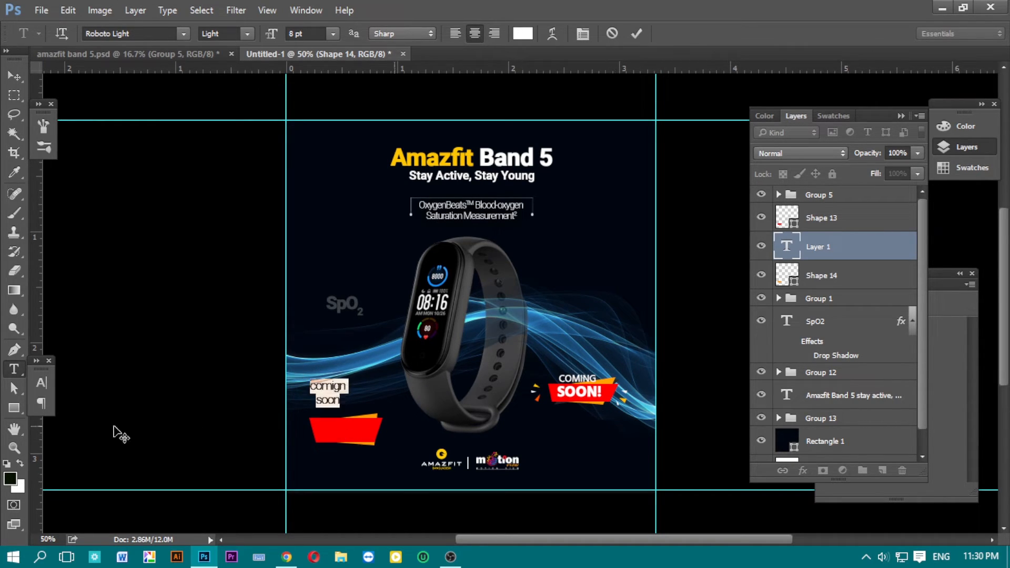
left_click(41, 383)
left_click(111, 485)
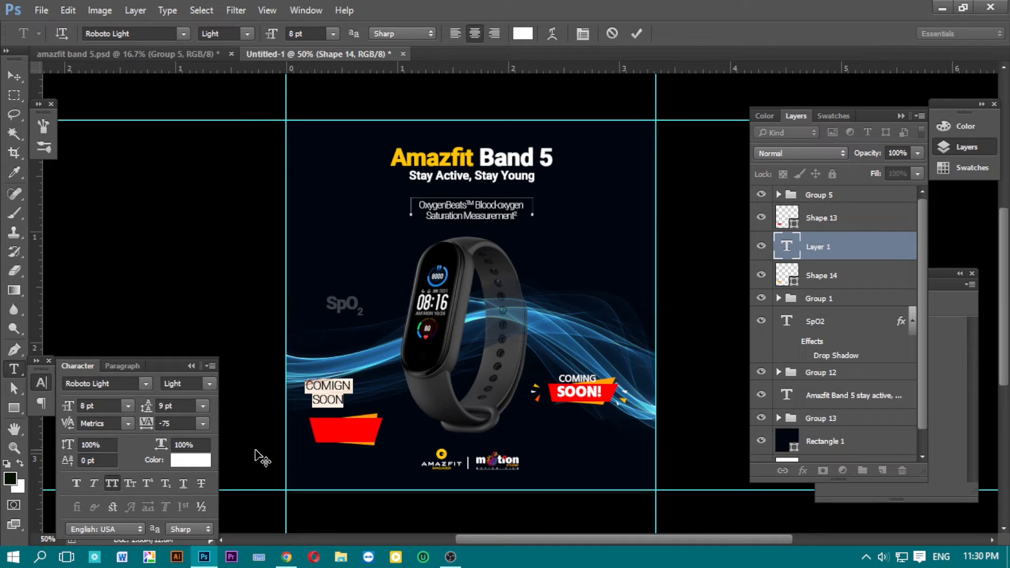
Format the word SOON as Roboto Bold at 14 pt.
left_click_drag(343, 400, 303, 400)
left_click(191, 366)
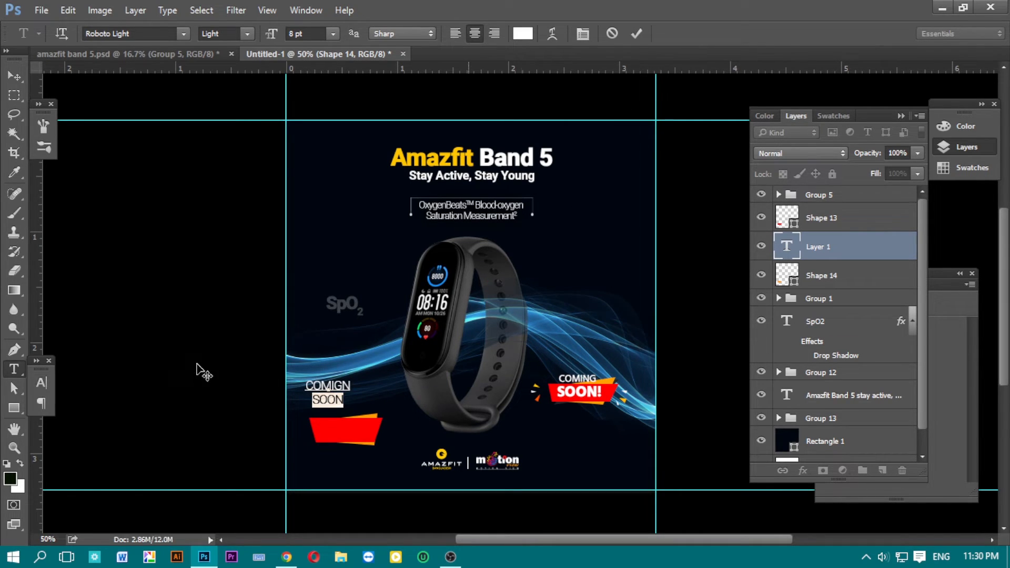
left_click(333, 33)
left_click(330, 164)
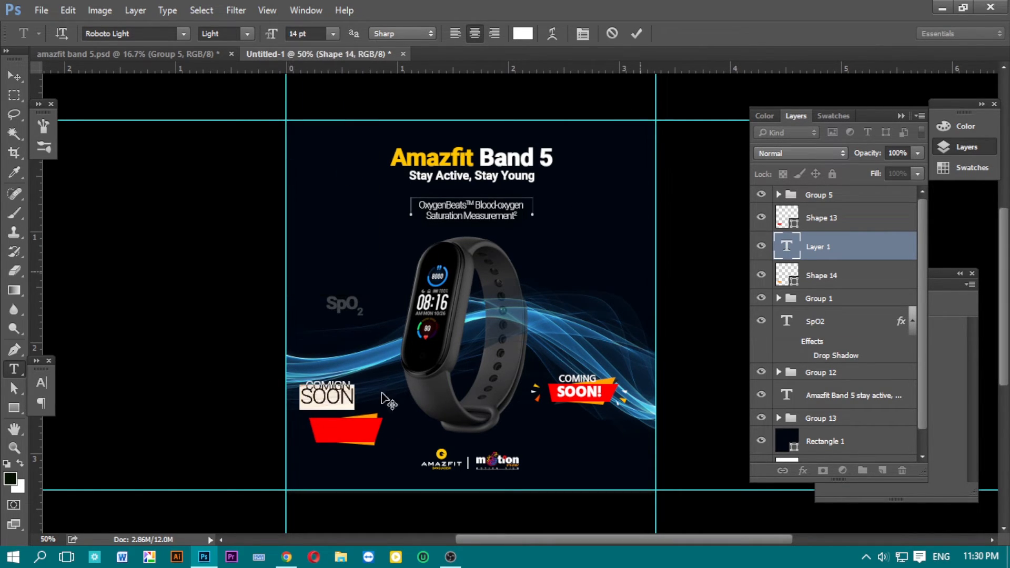
left_click(247, 33)
left_click(270, 144)
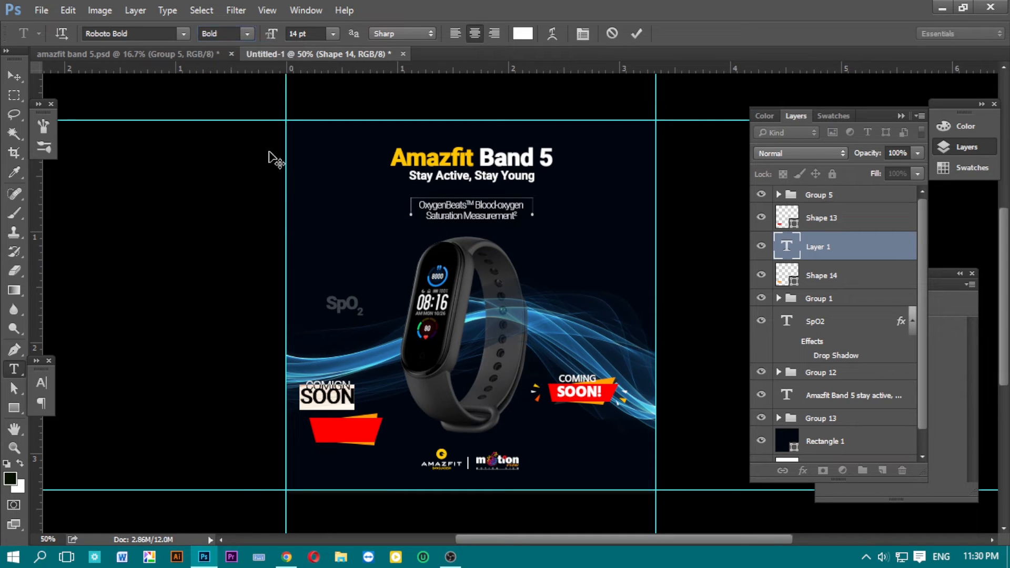
Move the COMIGN SOON text down onto the red shape and set its leading to Auto.
left_click_drag(350, 444, 367, 468)
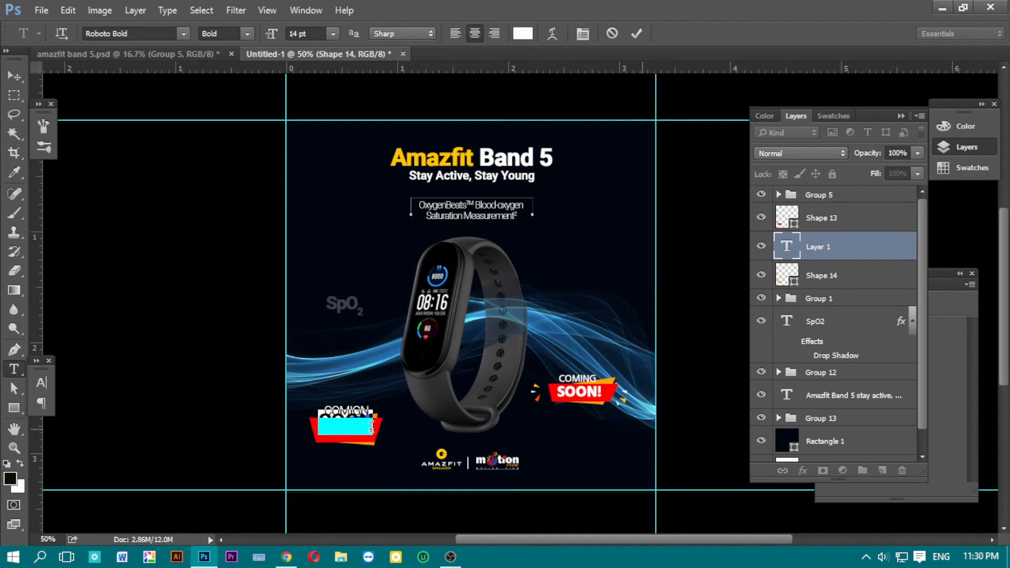
left_click(42, 382)
left_click(203, 406)
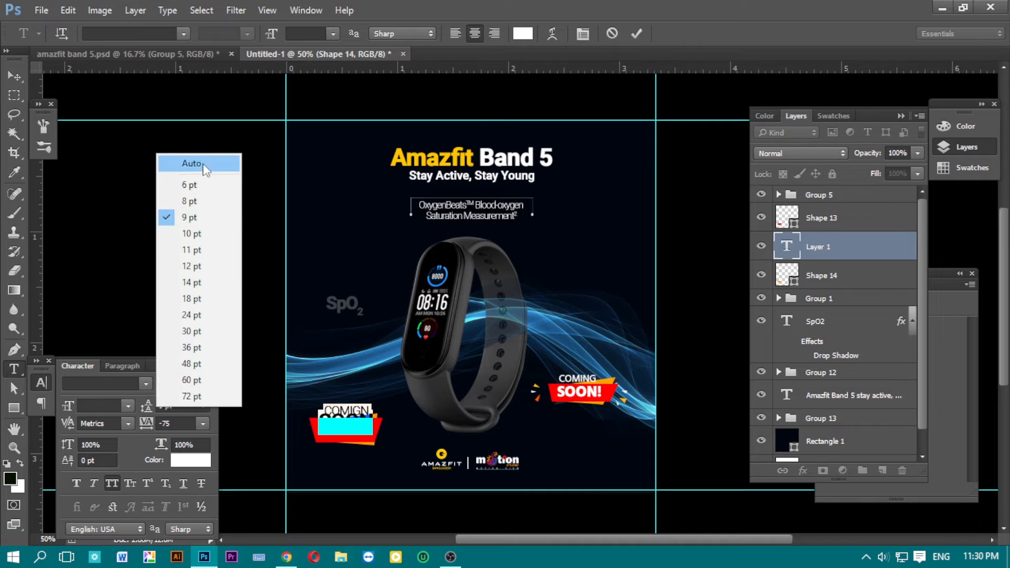
left_click(199, 165)
left_click(637, 33)
Bring the text layer above the badge shapes and nudge it up until SOON sits within the red shape.
left_click_drag(815, 240, 816, 208)
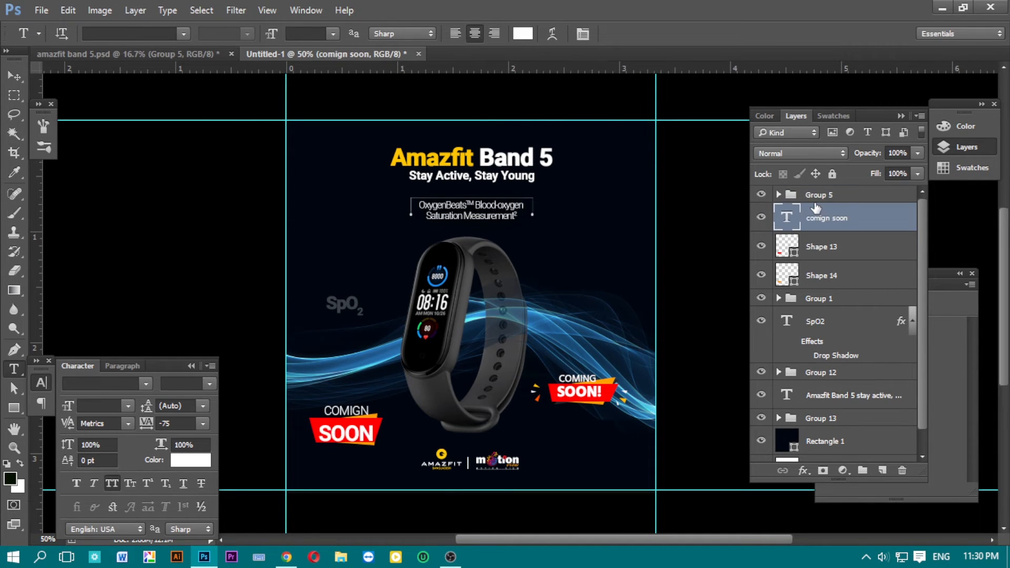
left_click(15, 75)
key("Up")
key("Up")
key("Up")
key("Up")
key("Up")
key("Up")
key("Up")
key("Up")
key("Up")
key("Up")
key("Up")
key("Up")
key("Up")
key("Up")
key("Up")
key("Up")
key("Up")
key("Up")
key("Up")
key("Up")
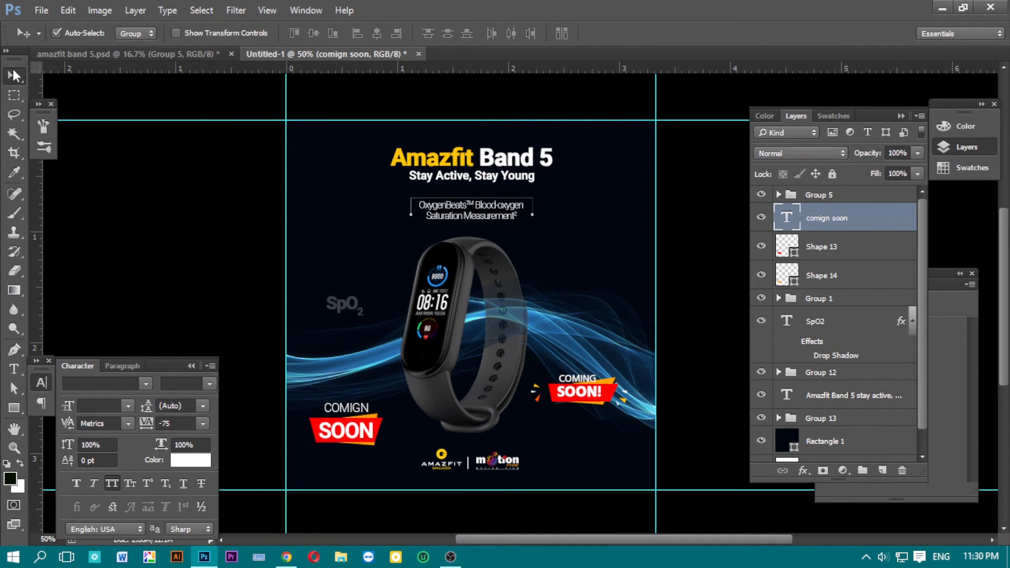
Set the leading of both lines of the COMIGN SOON text to 14 pt.
key("t")
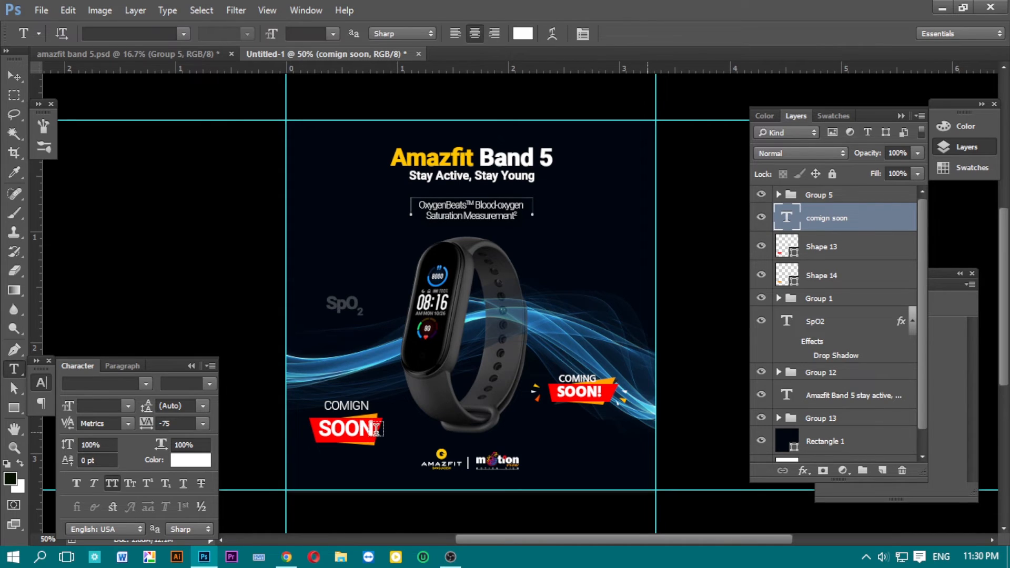
left_click_drag(374, 437, 322, 401)
left_click(204, 407)
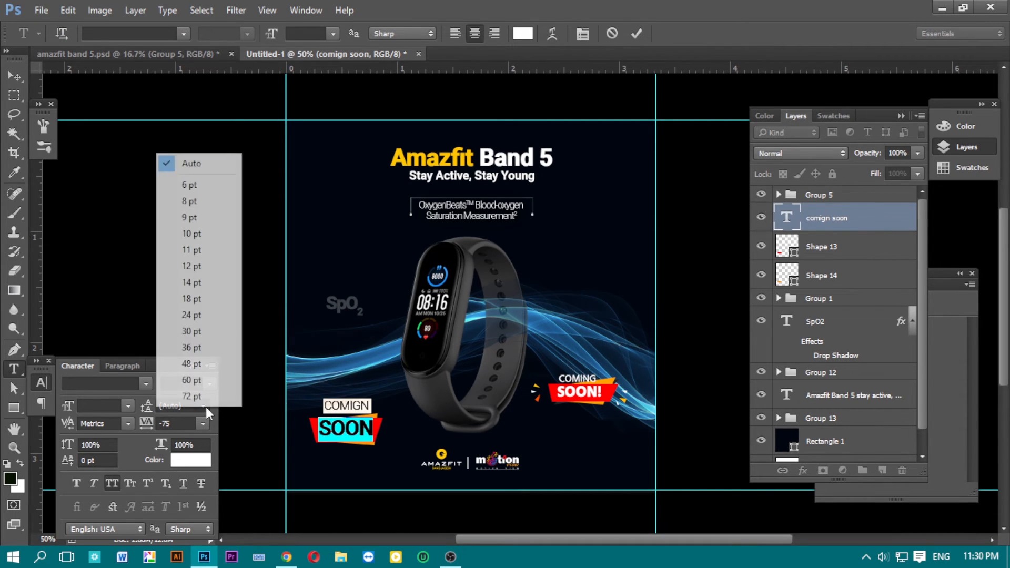
left_click(192, 283)
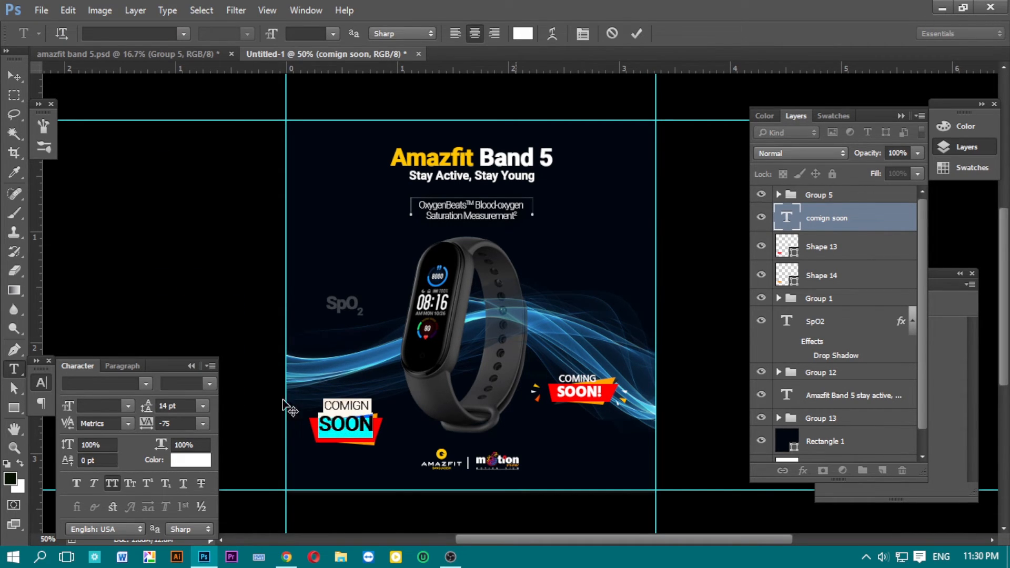
left_click(636, 35)
left_click(369, 431)
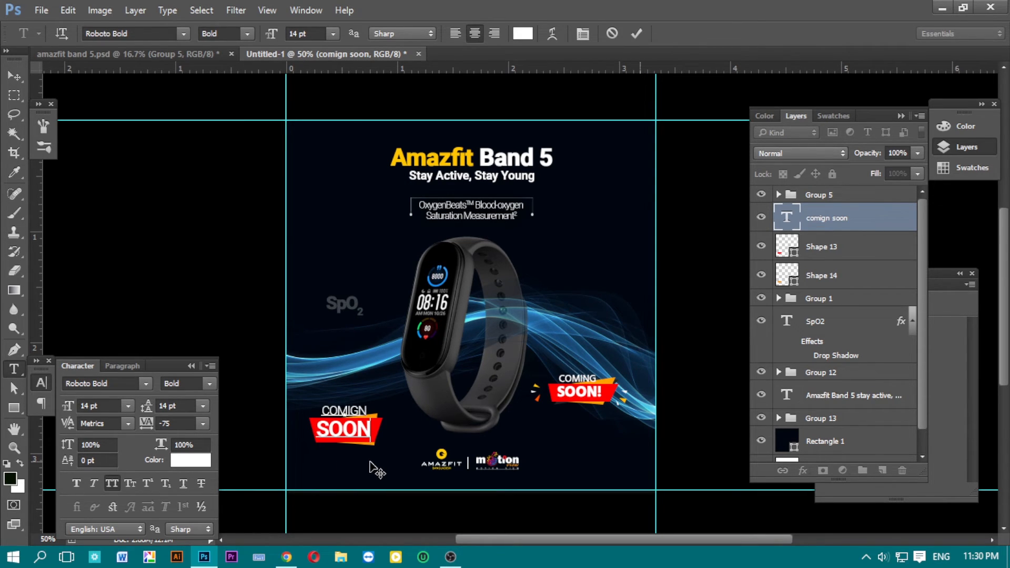
left_click(635, 35)
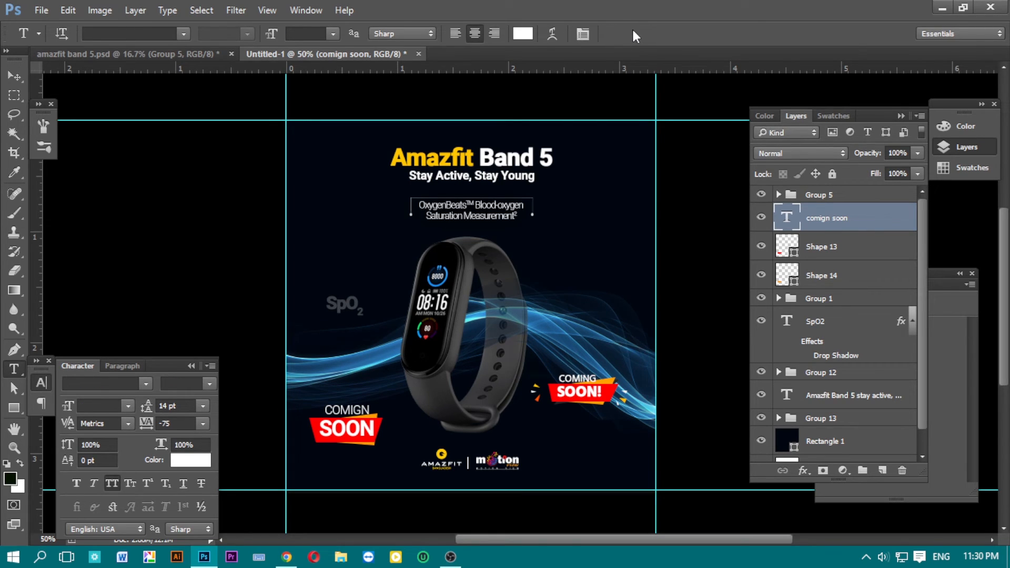
Draw a small accent triangle about 40 by 22 px beside the badge's lower-right corner and fill it red (ff0000).
left_click(15, 349)
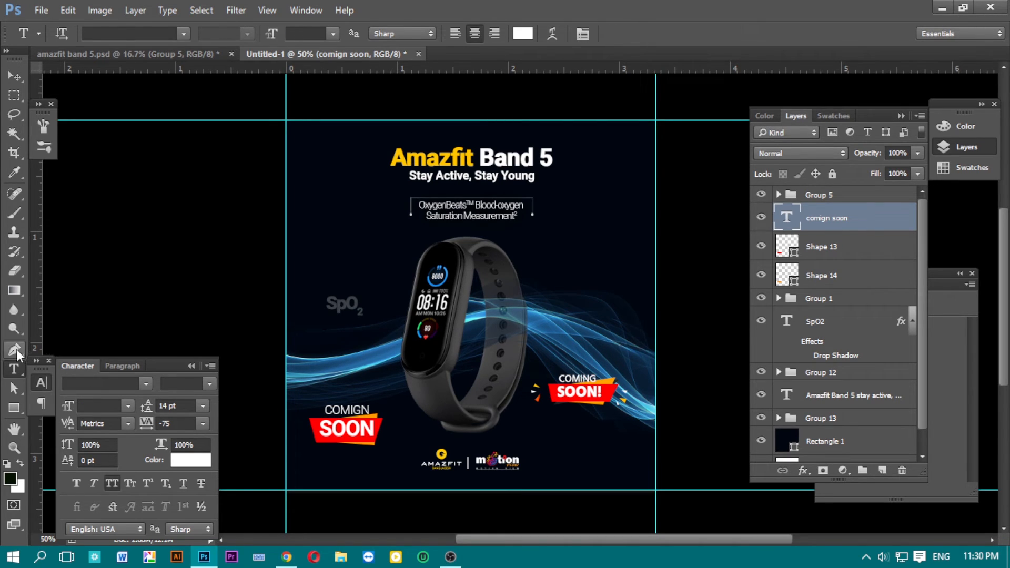
left_click(387, 440)
left_click(396, 447)
left_click(402, 443)
left_click(387, 439)
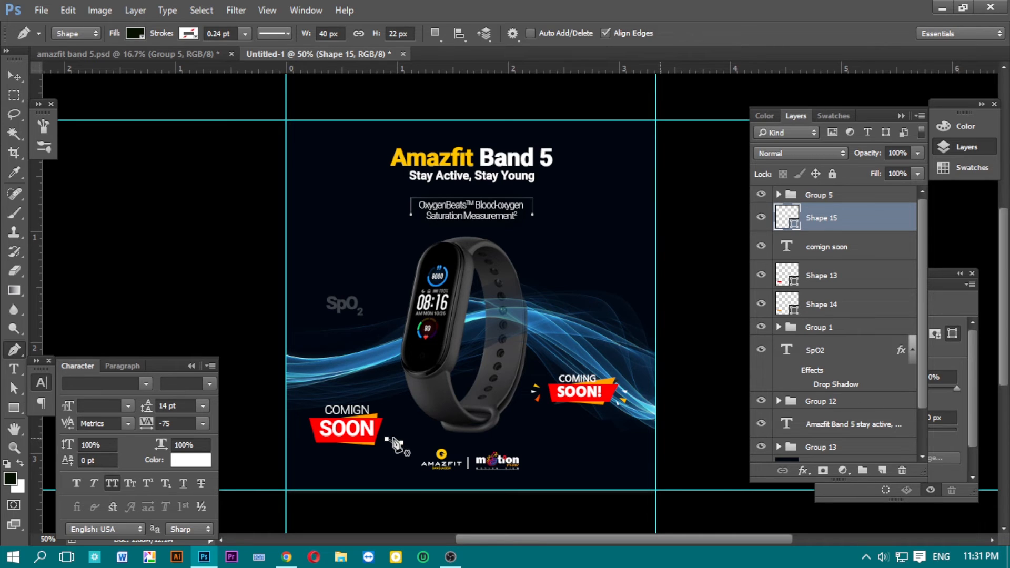
double_click(793, 226)
type("ff0000")
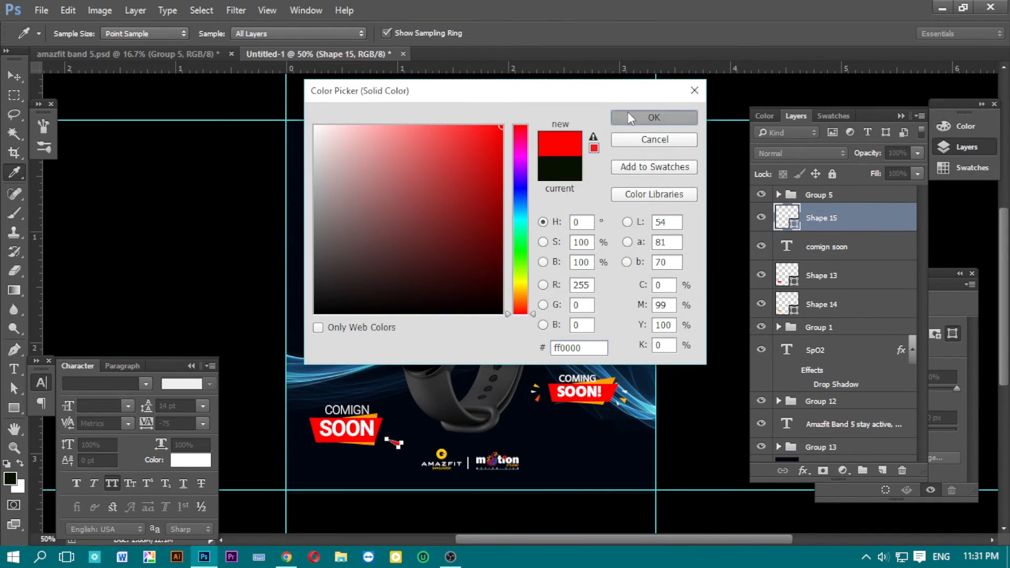
left_click(652, 116)
Draw a second accent triangle about 28 by 26 px above the red one and fill it white (ffffff).
left_click(389, 431)
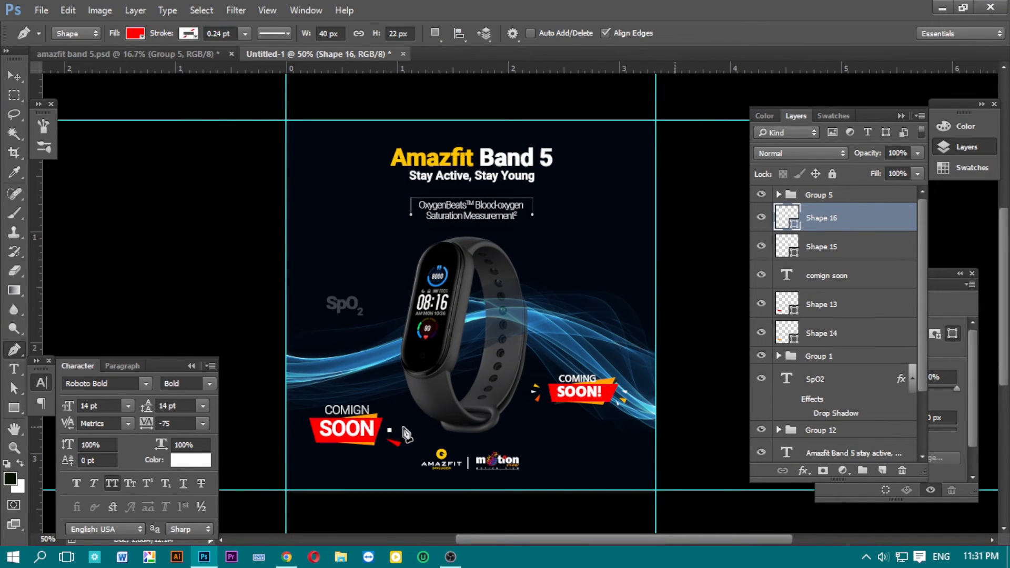
left_click(400, 427)
left_click(399, 421)
left_click(390, 431)
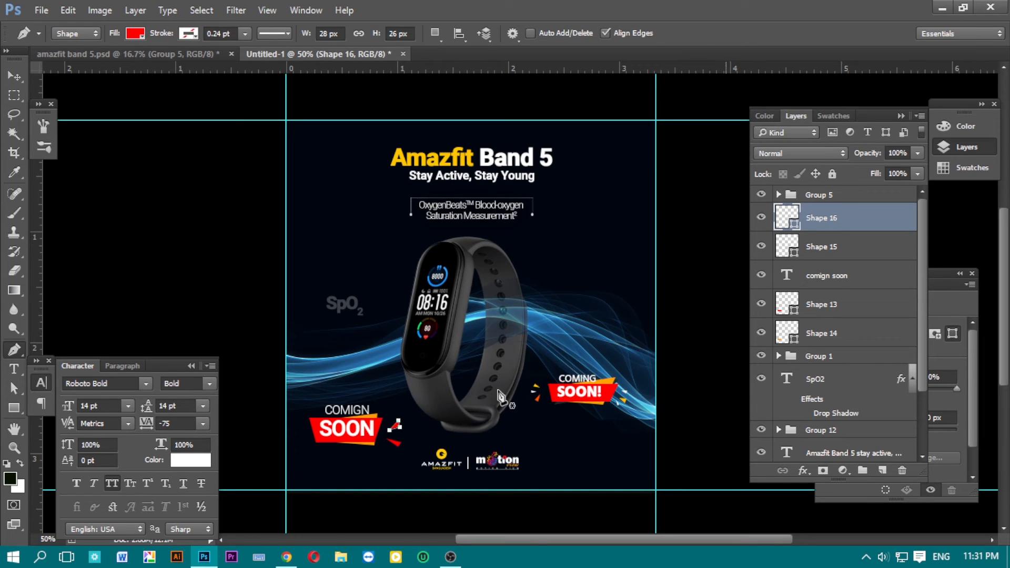
double_click(793, 226)
type("ffffff")
left_click(652, 115)
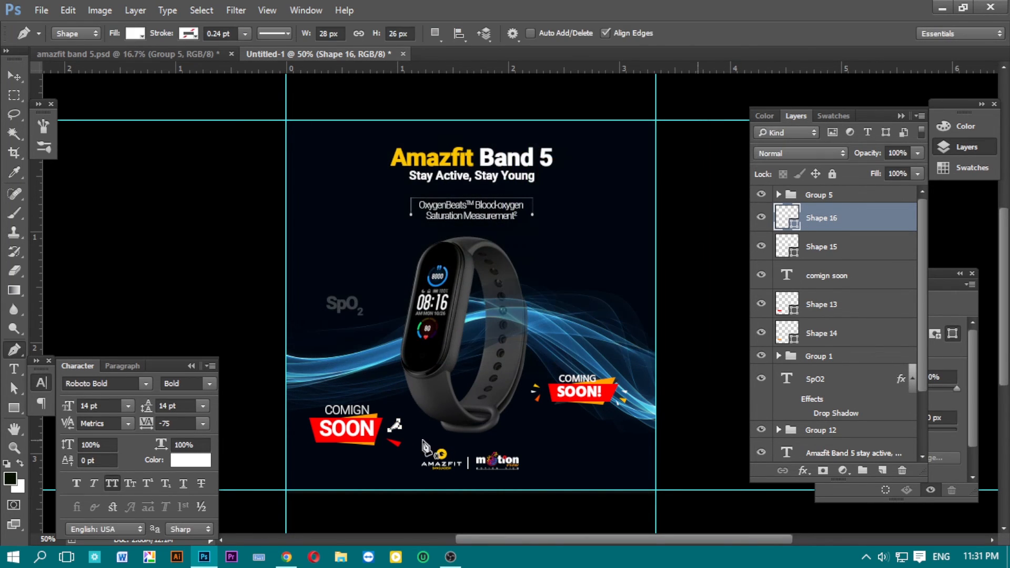
Draw a third accent triangle about 24 by 12 px between the white and red ones and fill it orange.
left_click(402, 436)
left_click(409, 437)
left_click(409, 432)
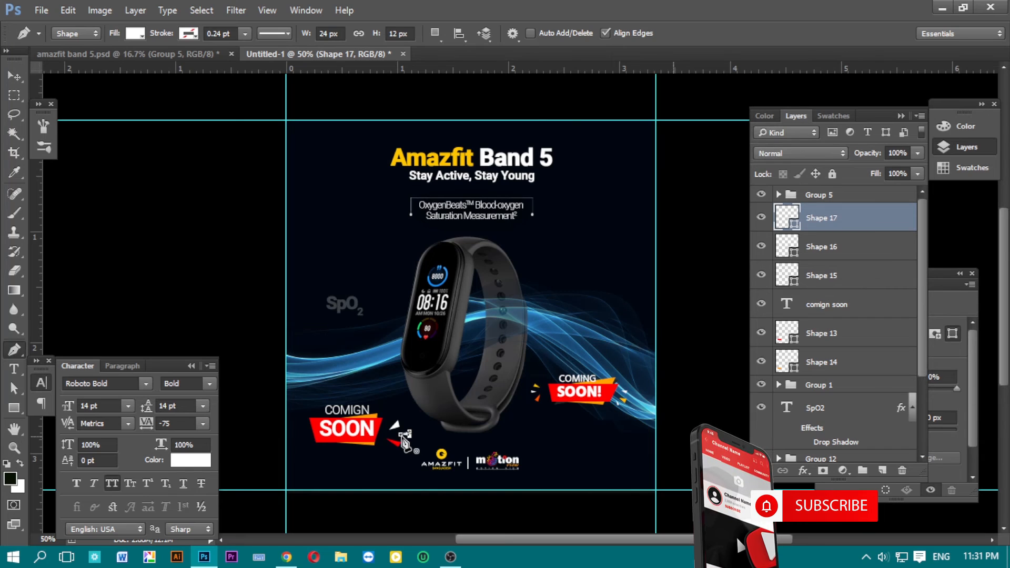
double_click(793, 223)
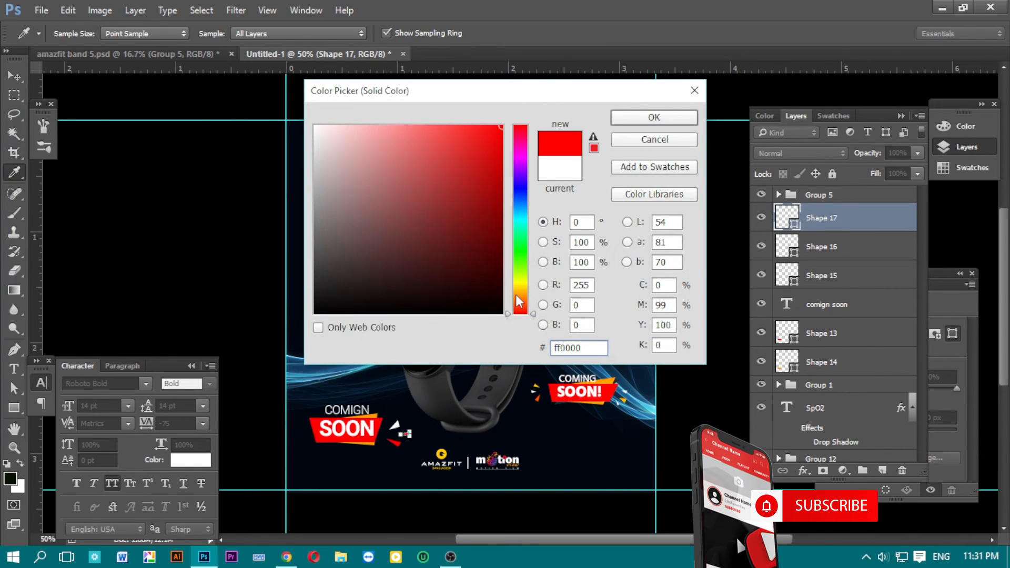
left_click_drag(518, 301, 519, 293)
left_click(654, 117)
Delete the newly drawn badge: the three accent triangles, the COMIGN SOON text, and the red and orange shapes.
left_click(14, 77)
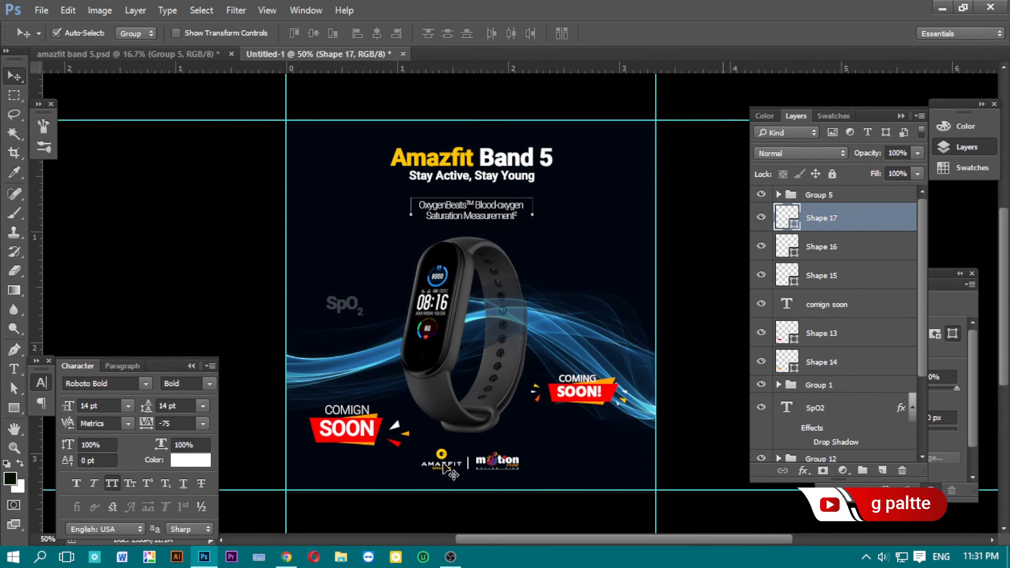
left_click(824, 279, "shift")
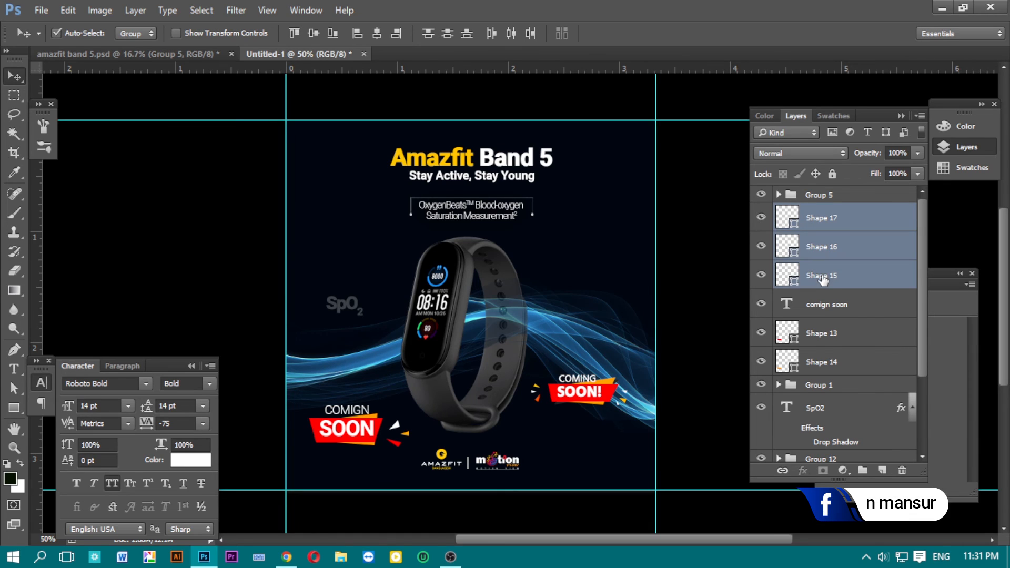
left_click(823, 305, "ctrl")
key("Delete")
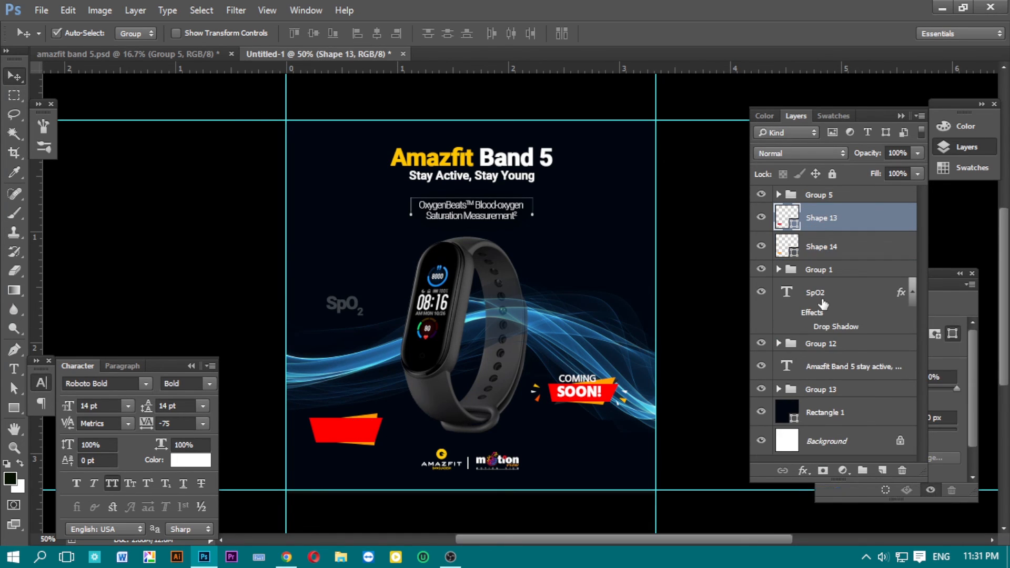
left_click(828, 250, "ctrl")
key("Delete")
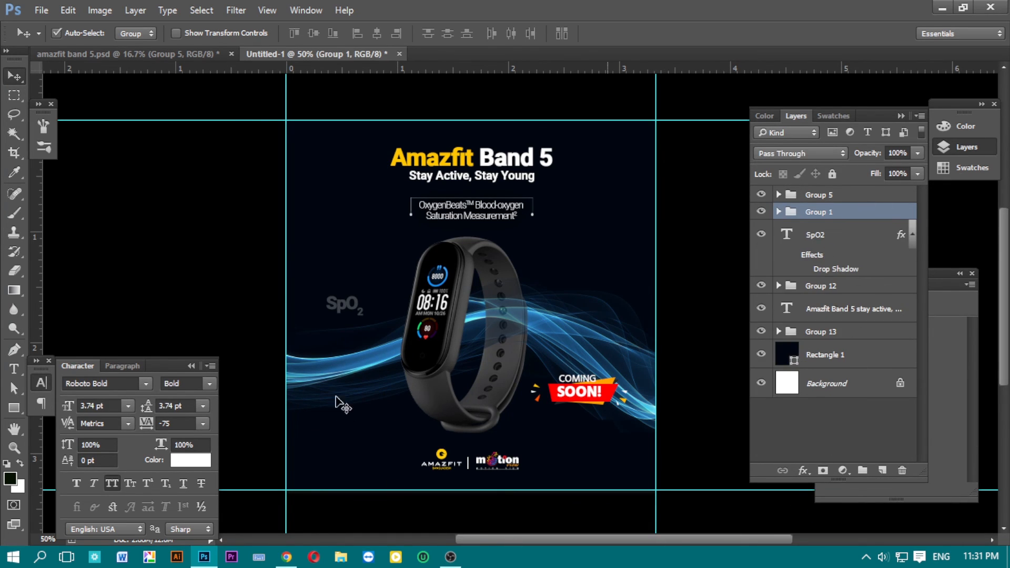